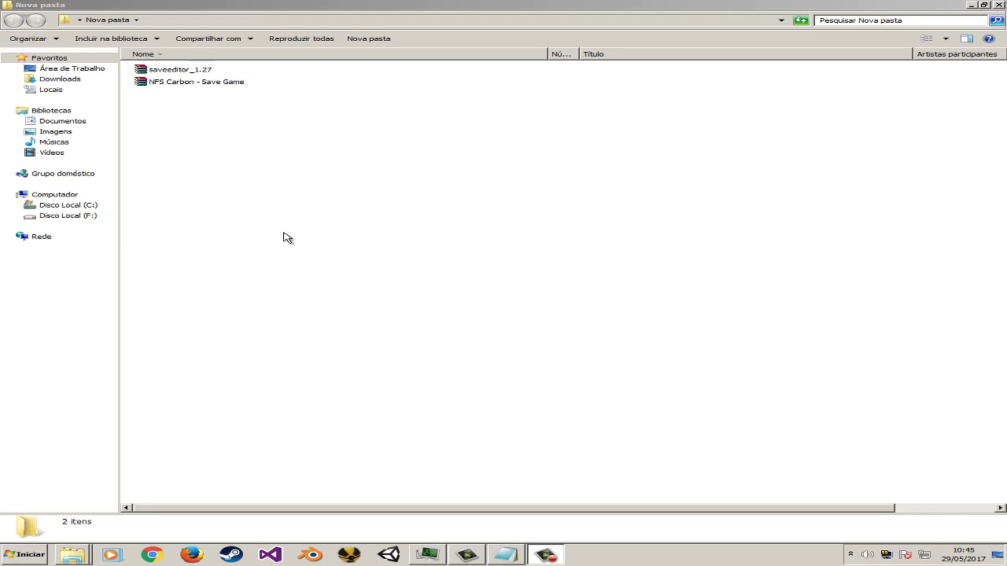
Open the NFS Carbon - Save Game archive and enter its NFS Carbon - Save Game folder
drag(185, 156, 238, 82)
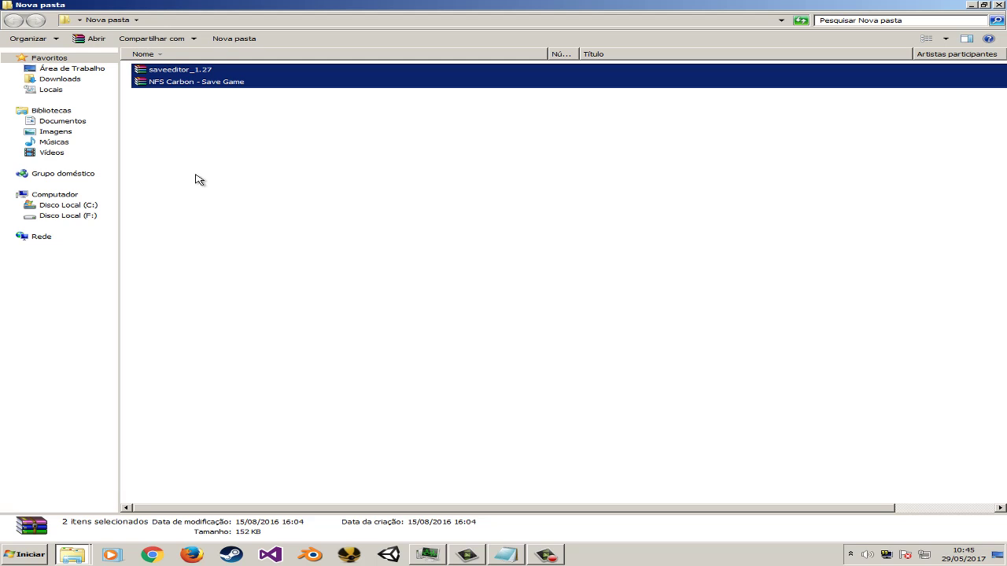
double_click(220, 84)
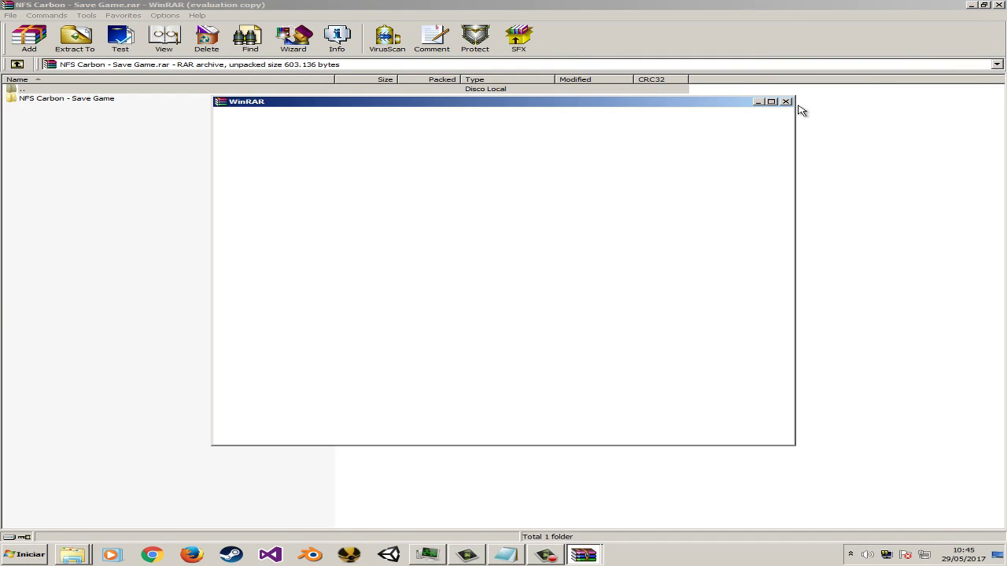
click(33, 96)
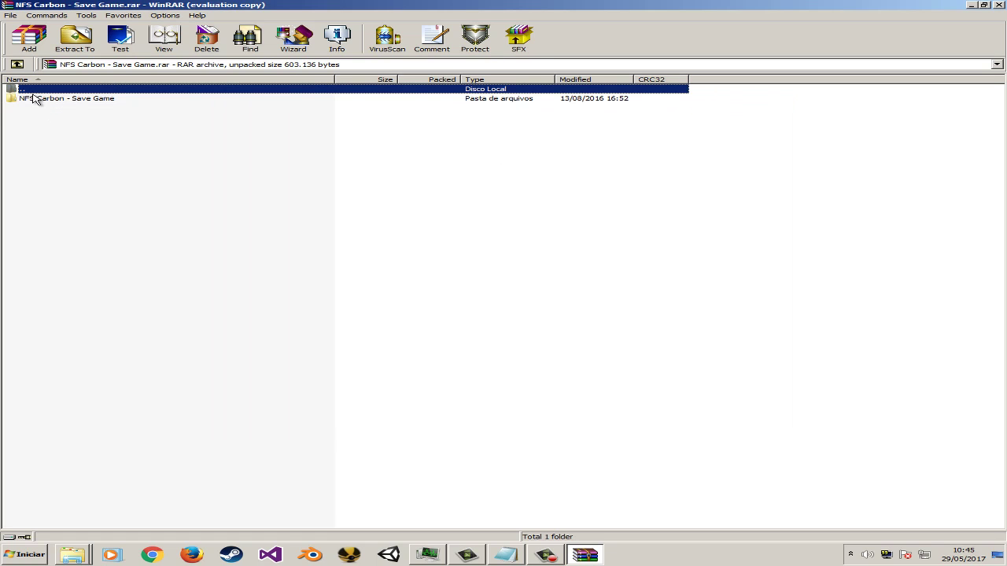
double_click(35, 98)
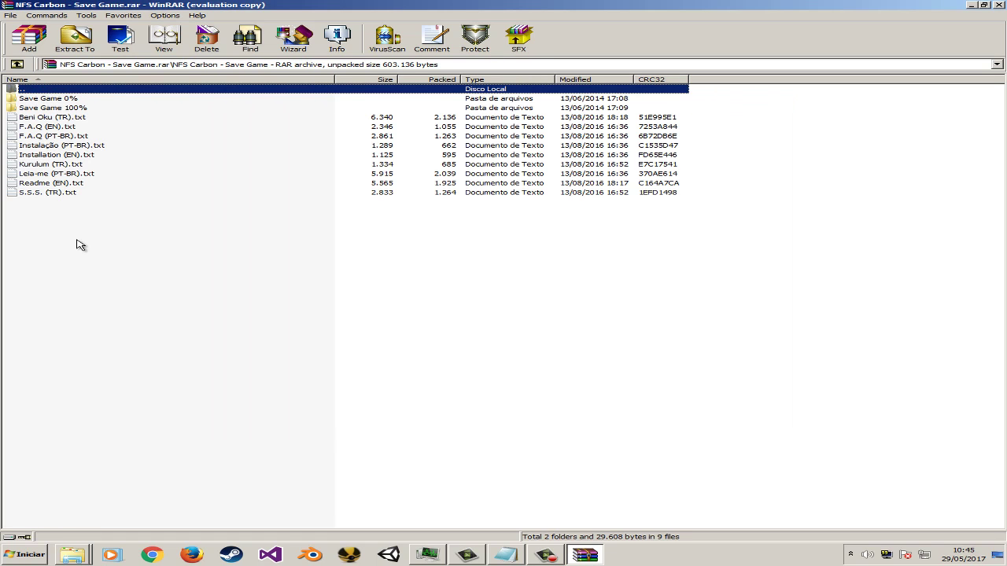
Enter the Save Game 0% folder inside the archive
drag(78, 239, 95, 99)
click(74, 108)
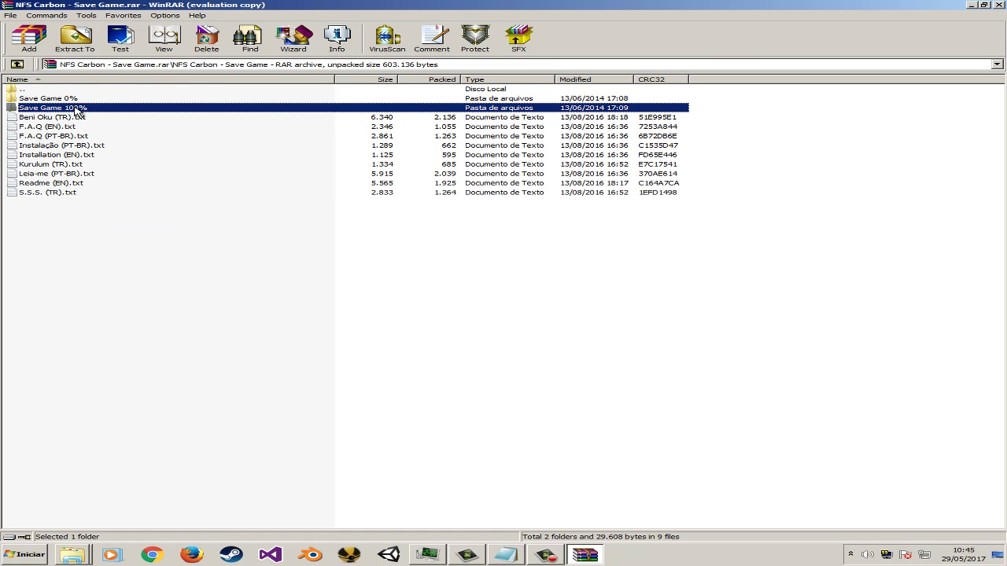
click(79, 101)
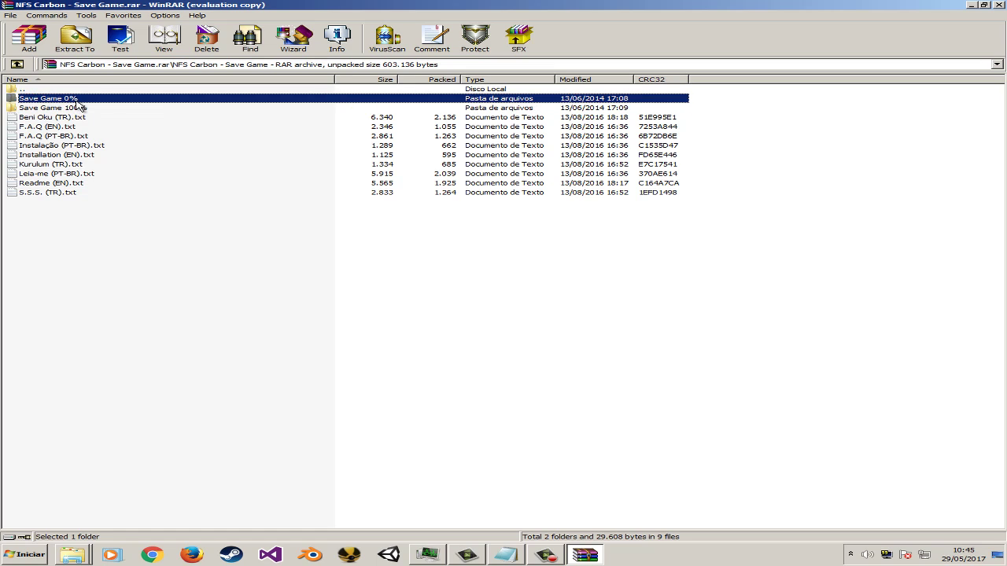
click(78, 108)
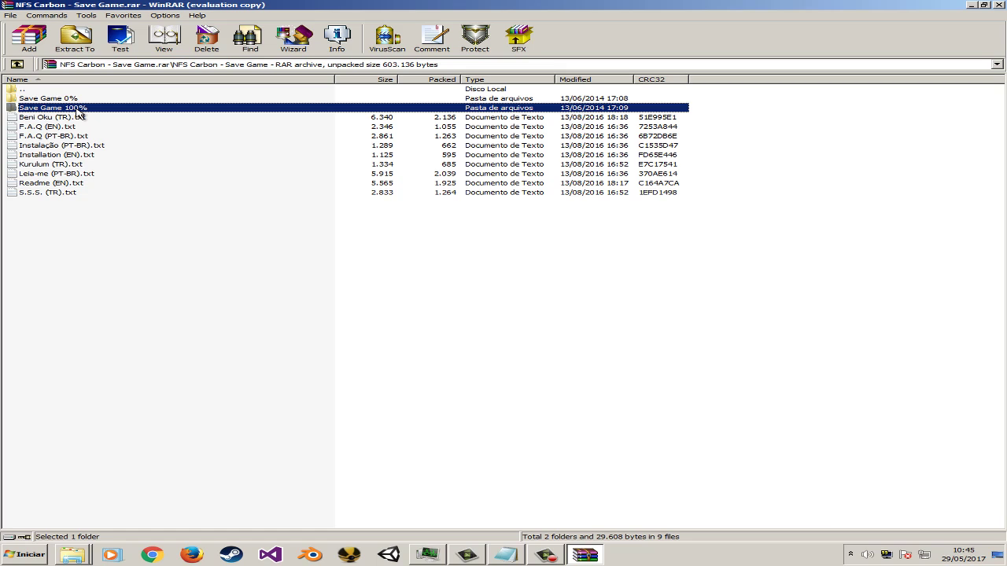
double_click(79, 100)
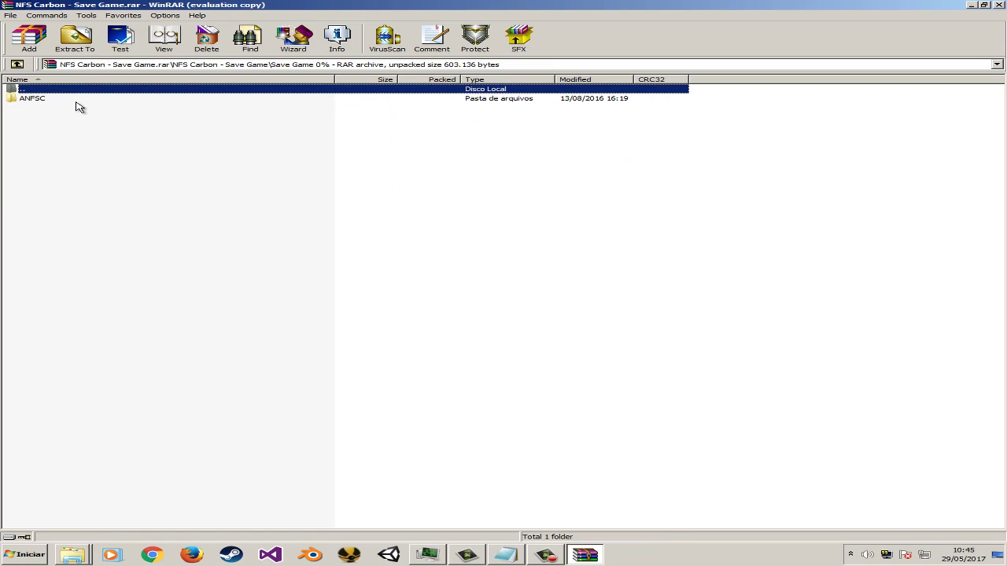
Look inside the ANFSC folder in the archive and return to the Save Game 0% folder
click(40, 103)
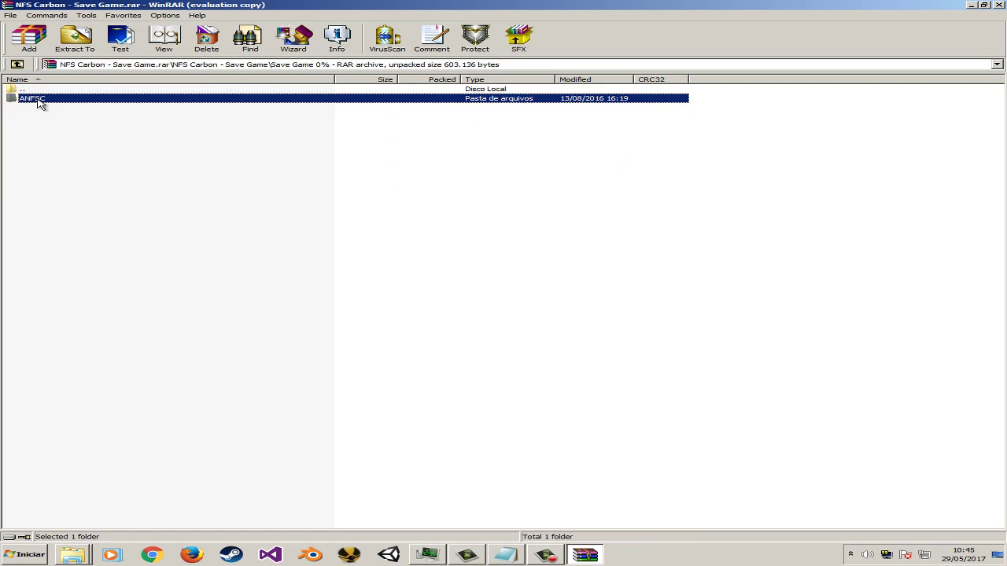
double_click(41, 102)
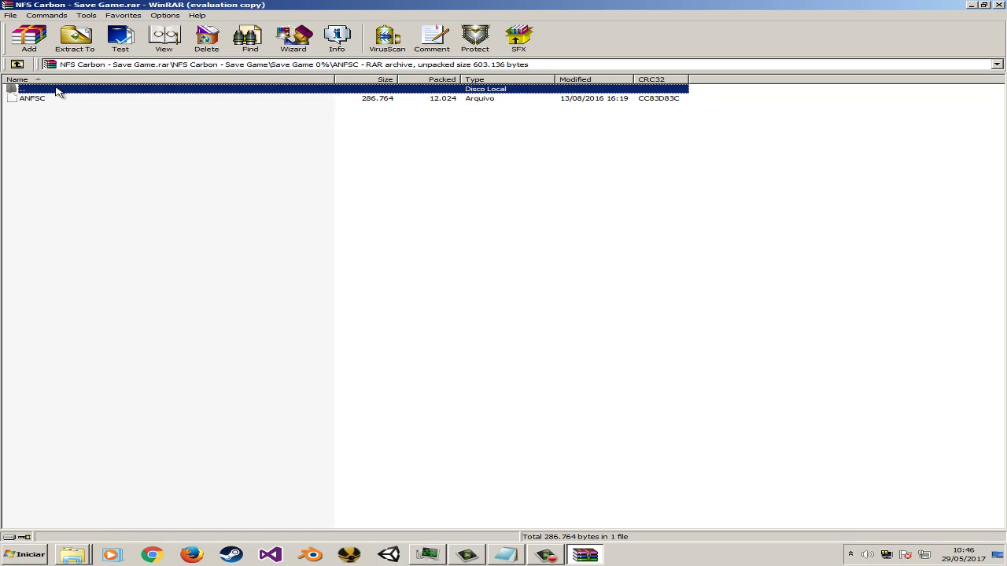
double_click(55, 88)
click(49, 90)
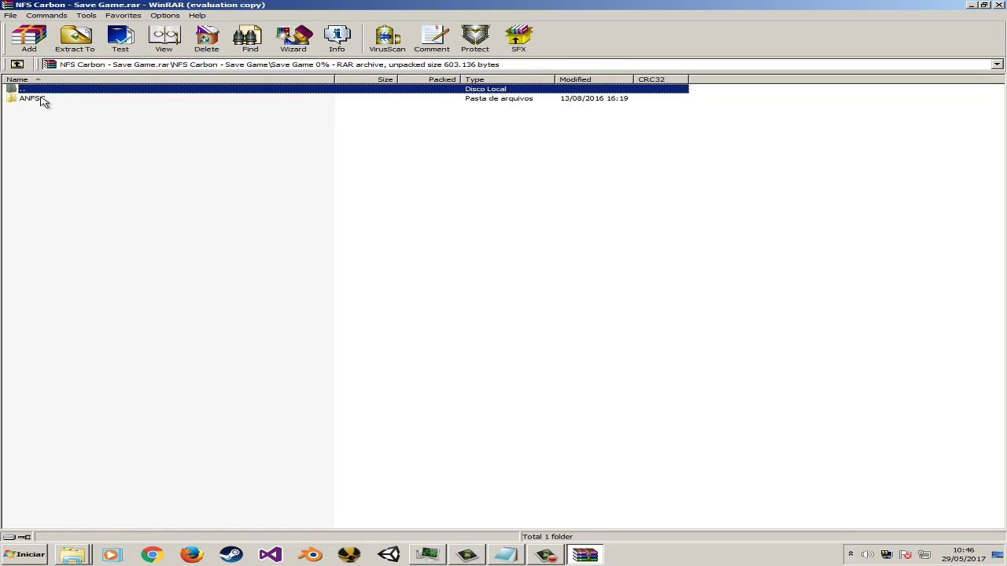
Extract the ANFSC folder from the archive into Documents\NFS Carbon and check where that destination folder is located
click(41, 100)
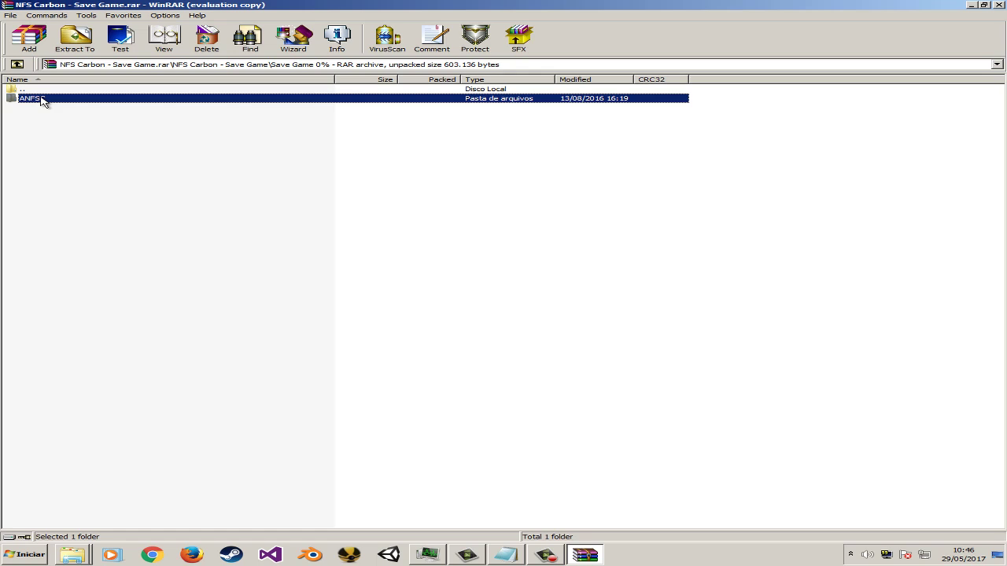
click(74, 555)
click(73, 516)
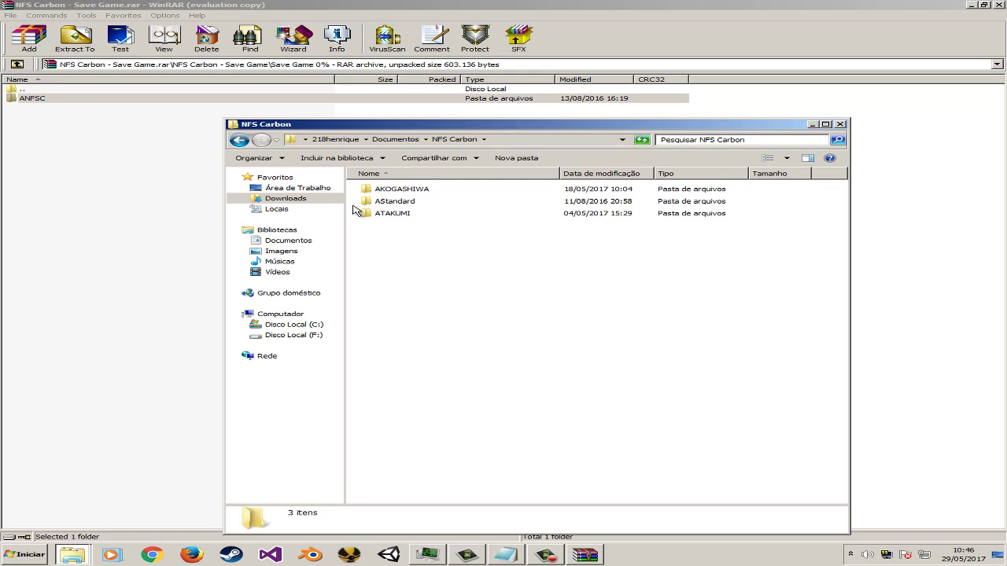
drag(35, 100, 421, 252)
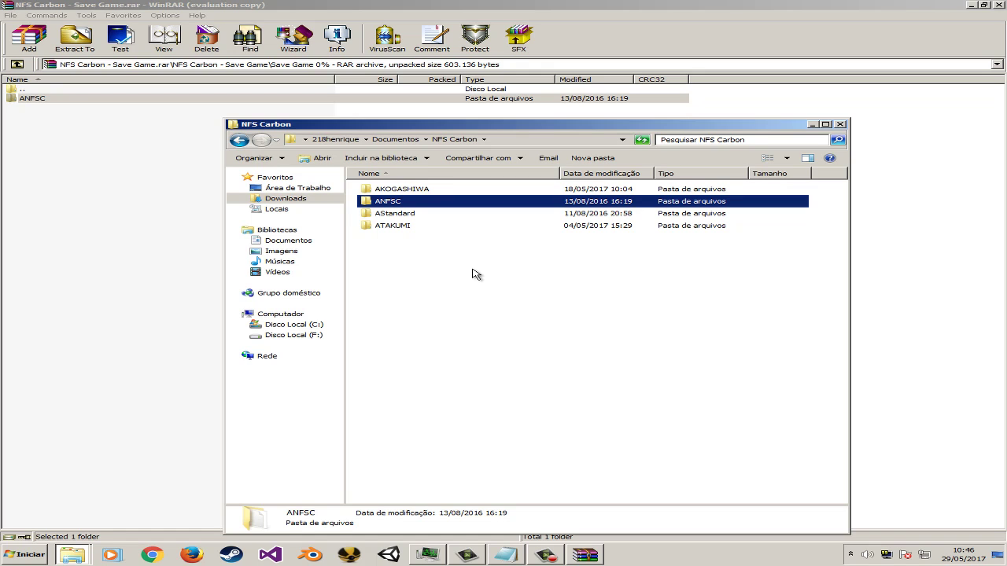
click(239, 139)
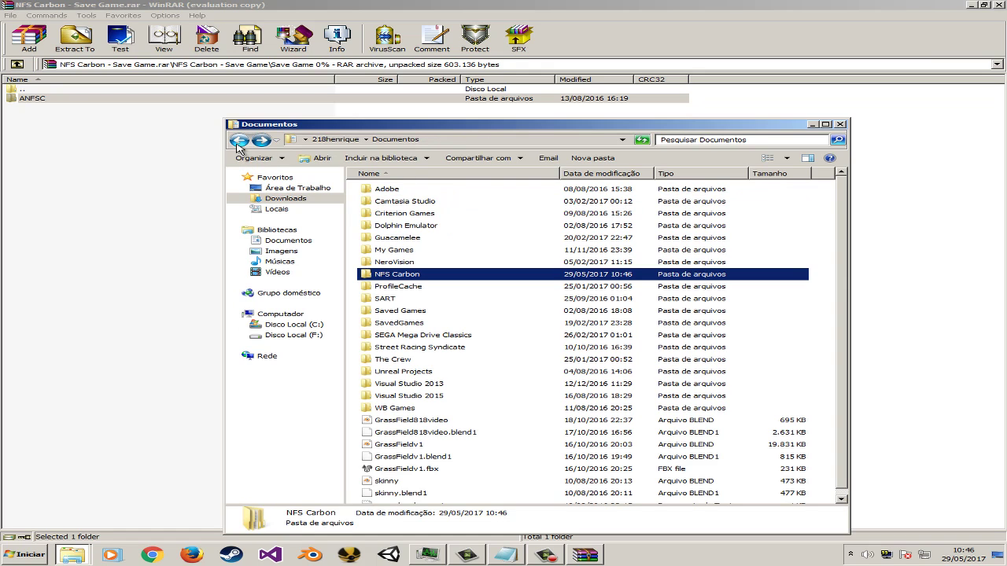
click(267, 146)
Return to the Nova pasta folder and open the saveeditor_1.27 archive, dismissing the WinRAR license reminder
click(582, 555)
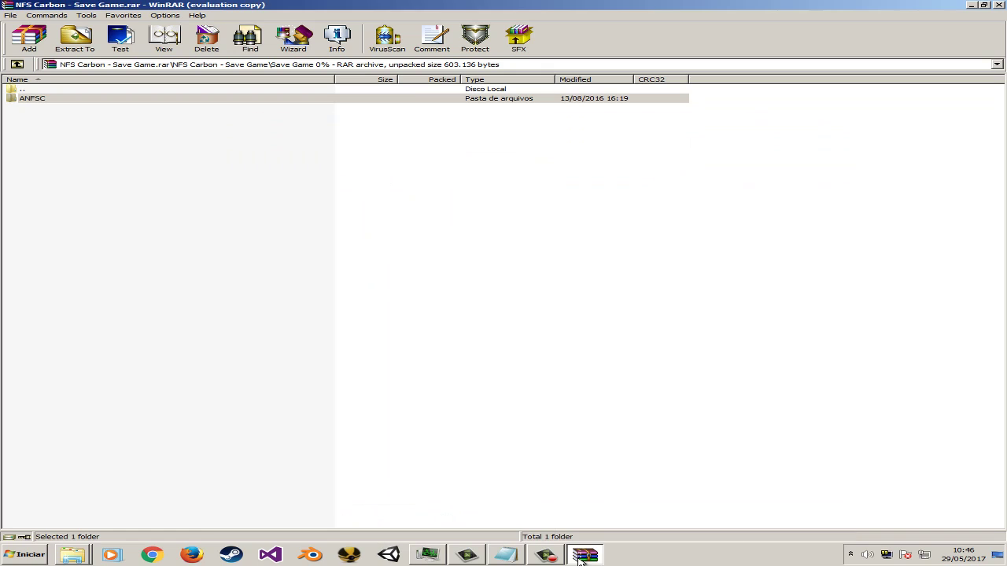
click(582, 555)
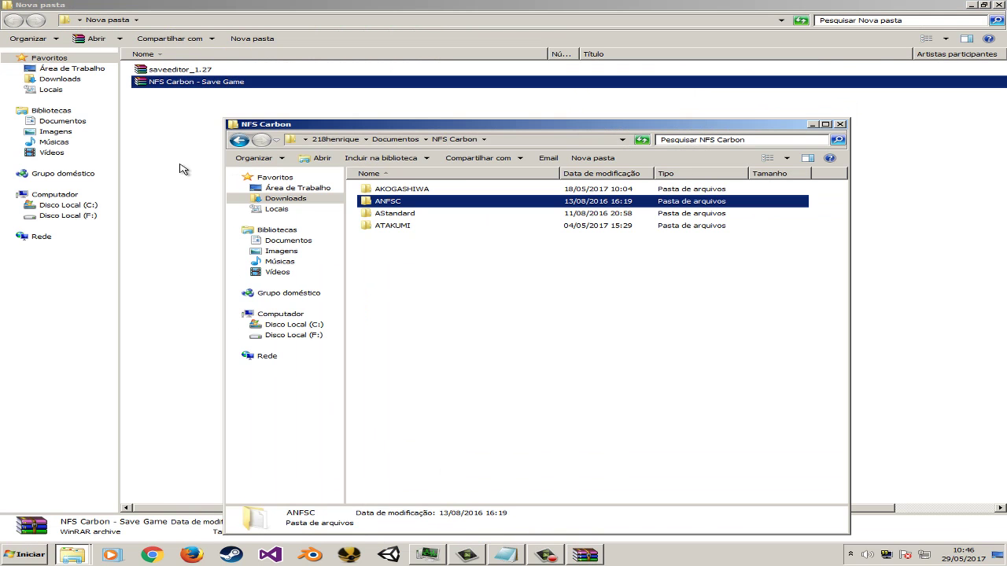
click(182, 71)
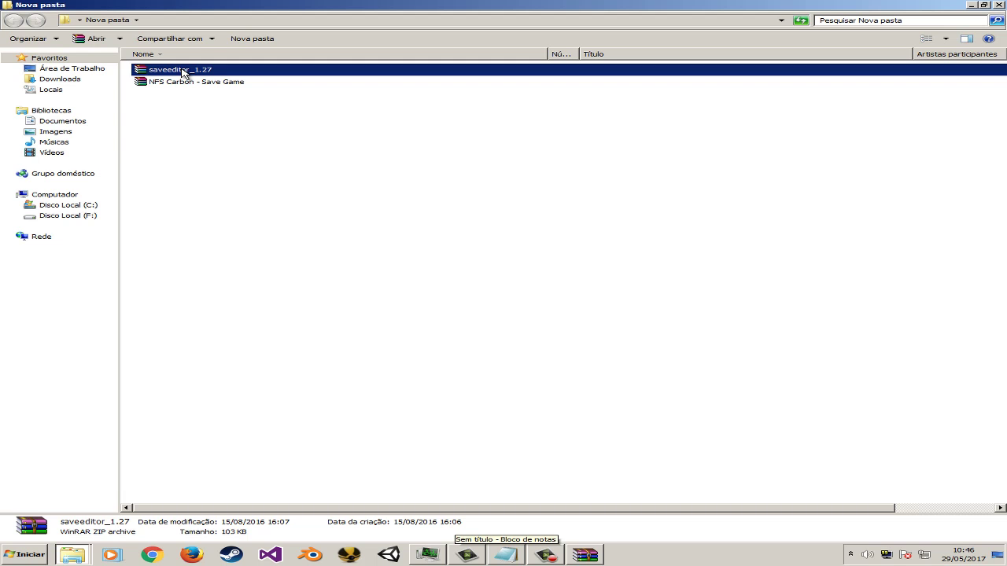
double_click(182, 71)
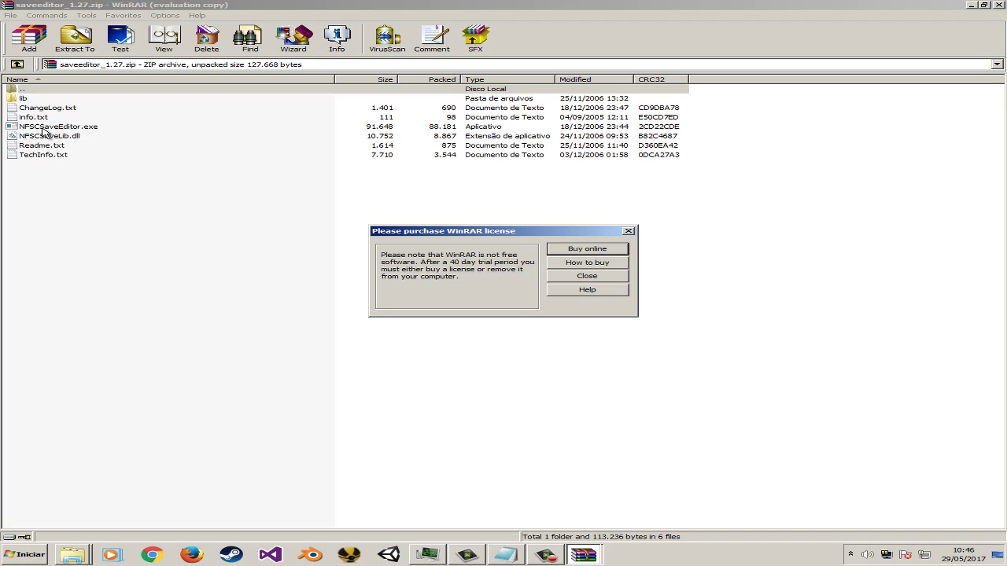
click(626, 231)
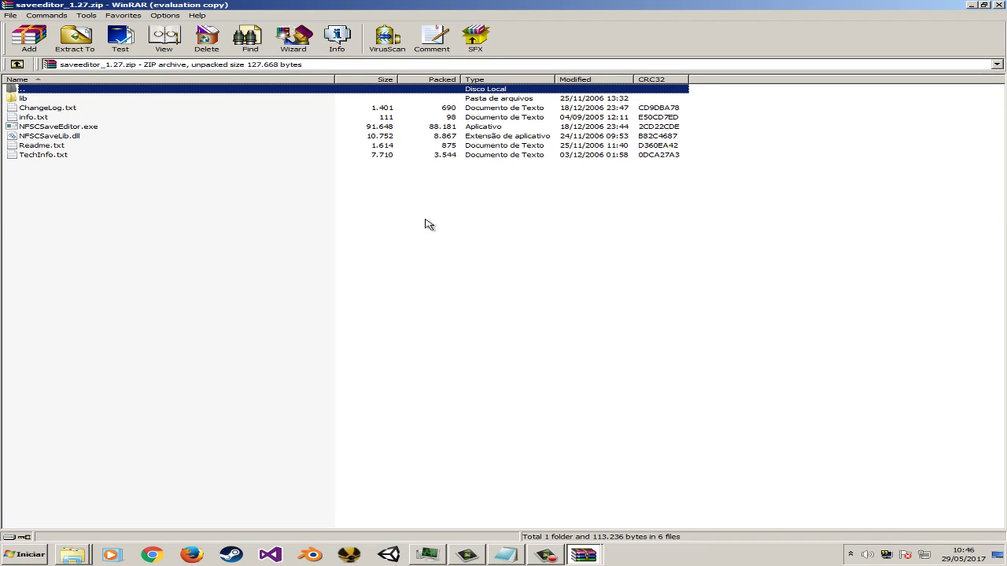
Run NFSCSaveEditor.exe from the archive, allowing its execution, and open the Tools window for the NFSC save
double_click(41, 128)
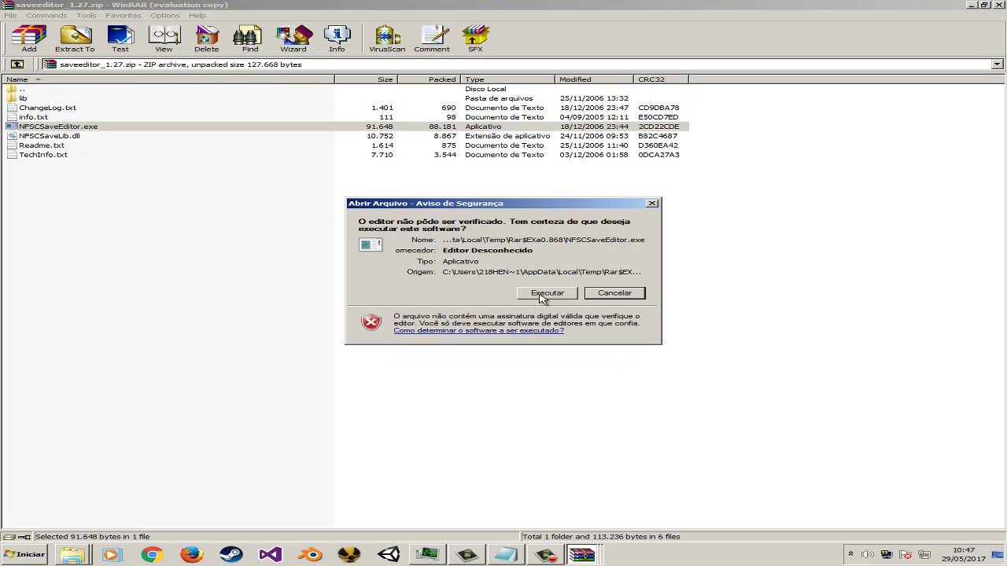
click(543, 293)
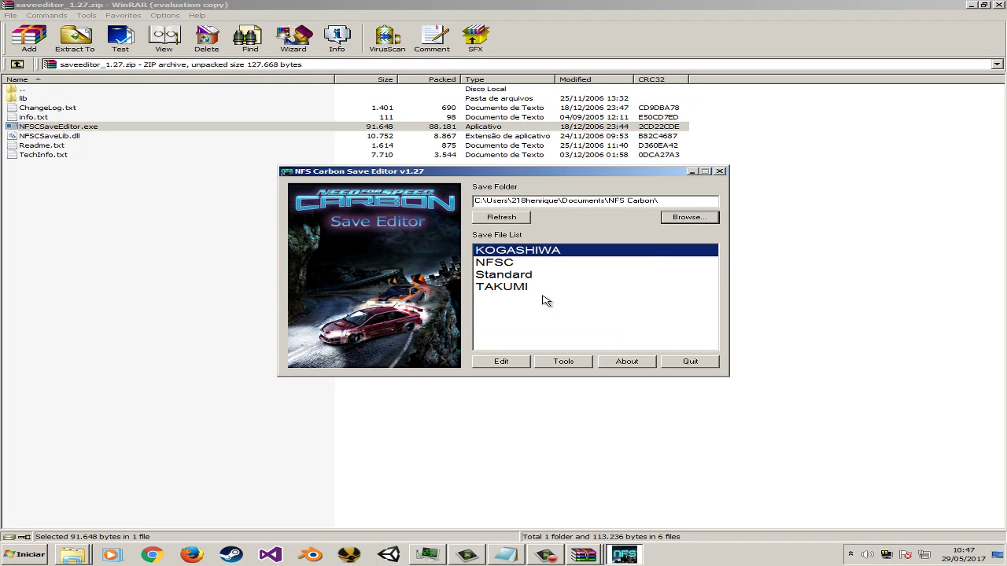
click(503, 266)
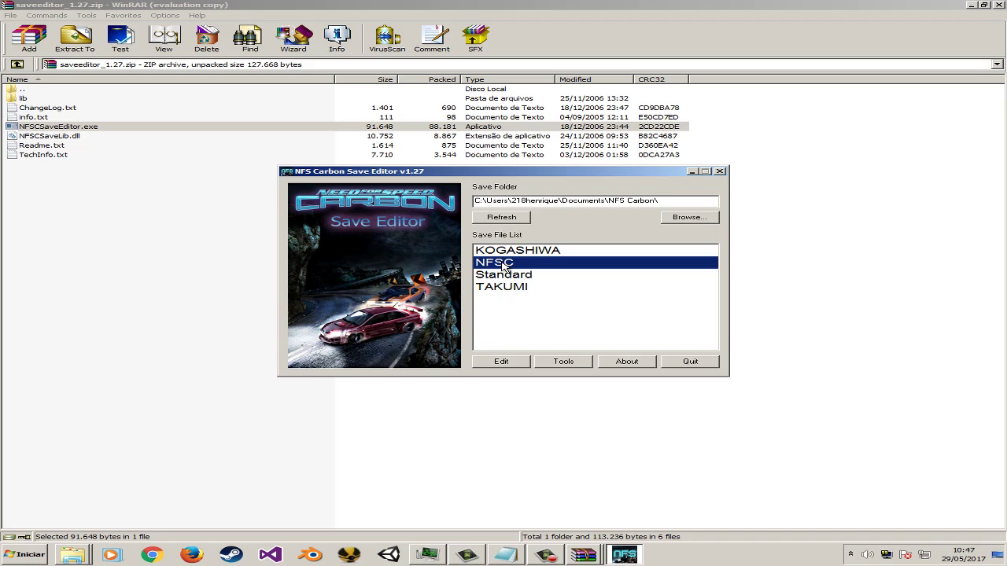
click(562, 364)
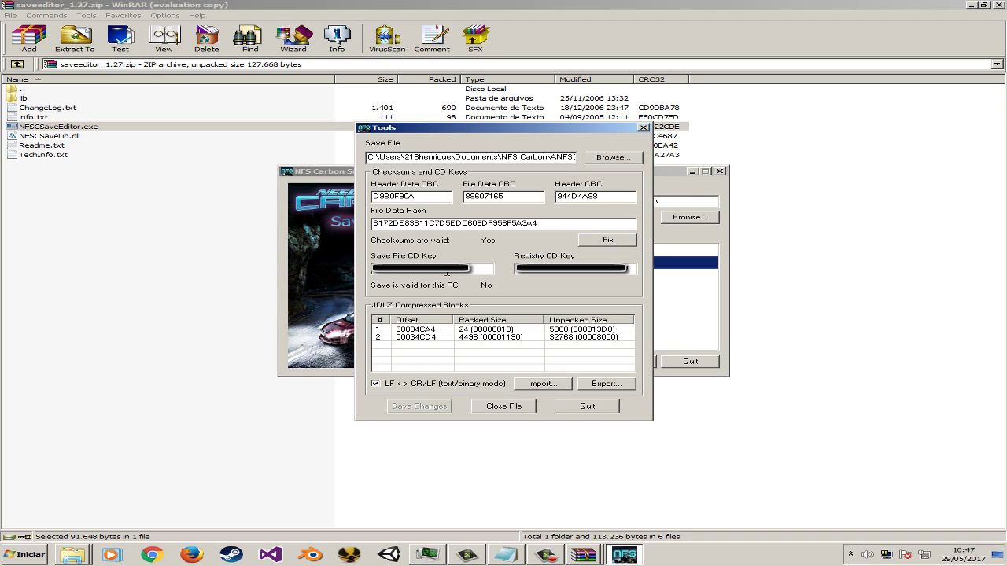
Copy the CD key from the untitled Notepad document and paste it into the Save File CD Key field of the save editor
click(505, 555)
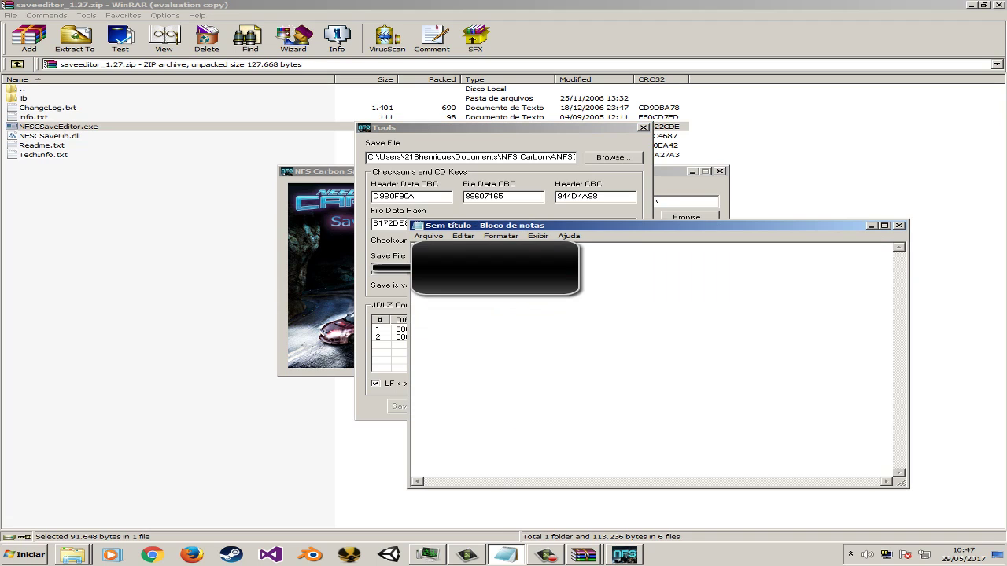
right_click(413, 255)
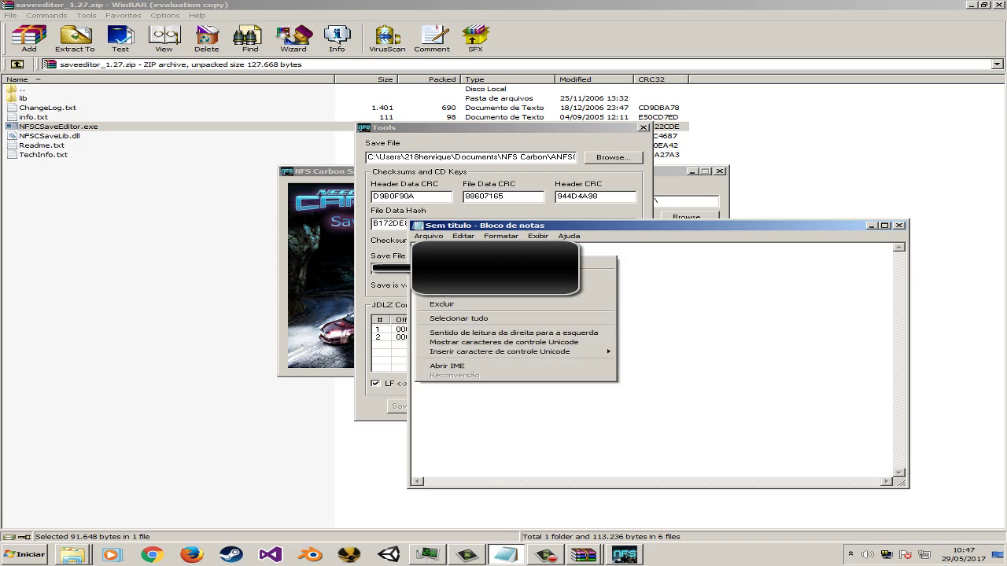
click(472, 285)
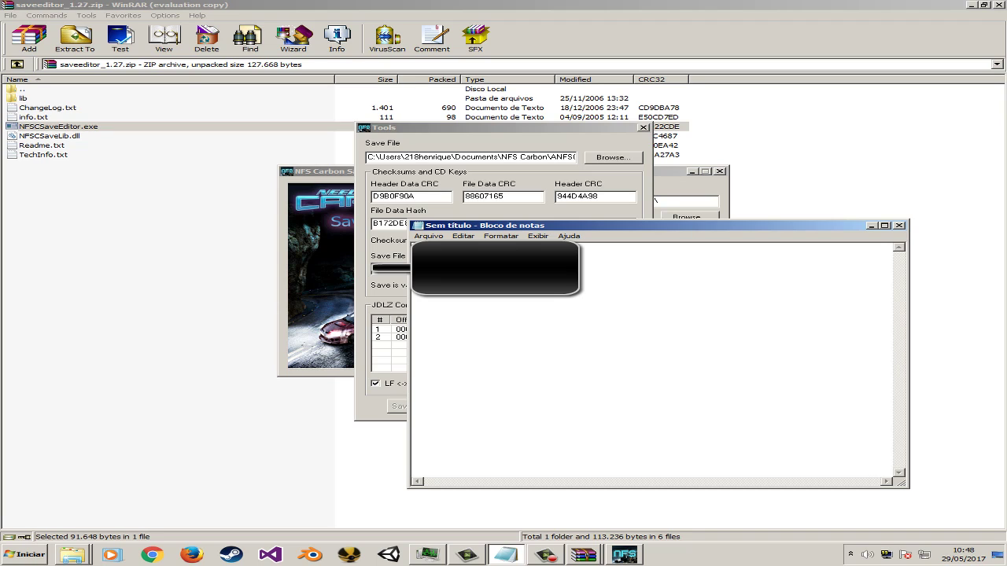
right_click(489, 256)
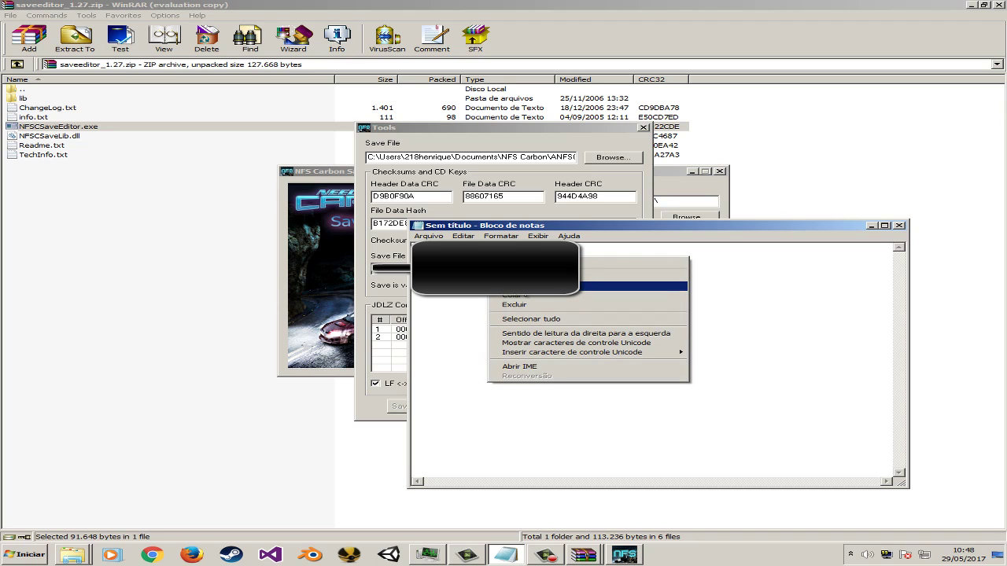
click(535, 287)
click(374, 248)
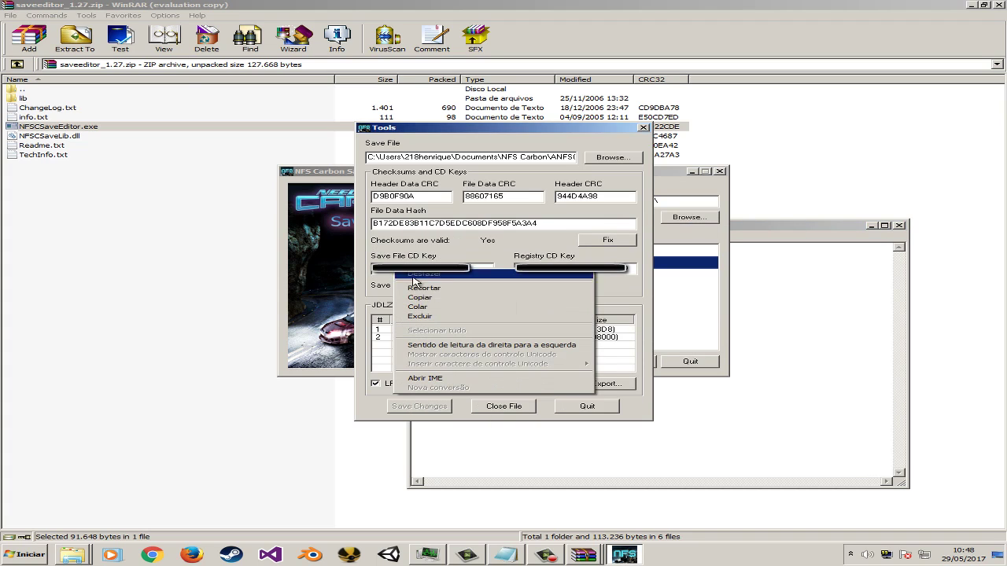
right_click(395, 269)
click(425, 307)
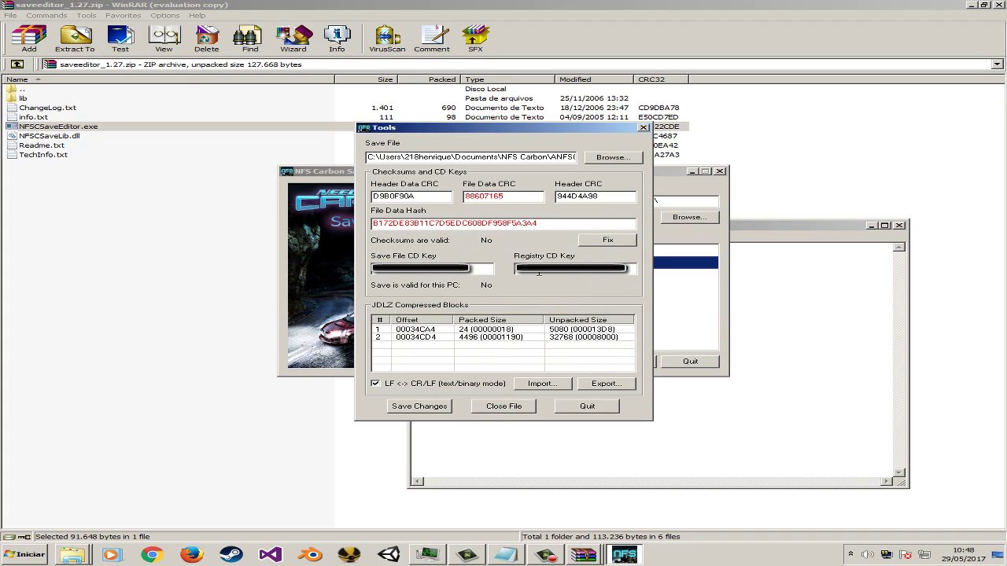
Fix the save file's checksums and try to save the changes, dismissing the validity warning
click(607, 241)
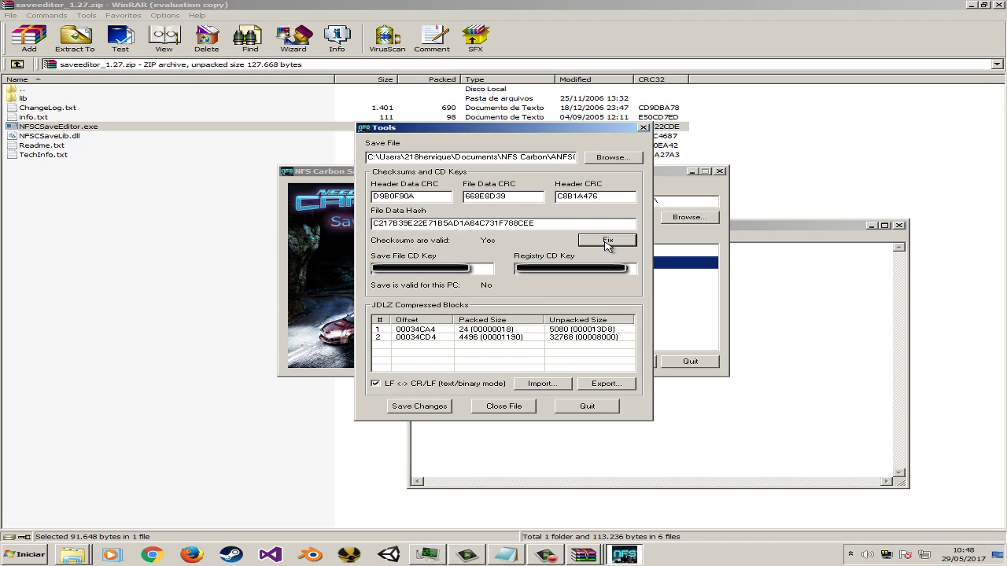
click(425, 407)
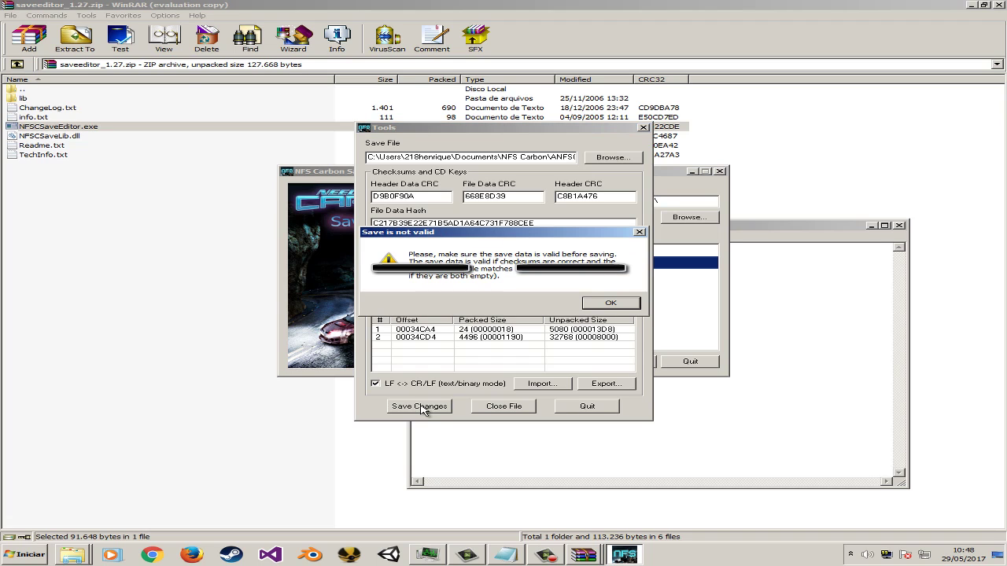
drag(507, 233, 571, 181)
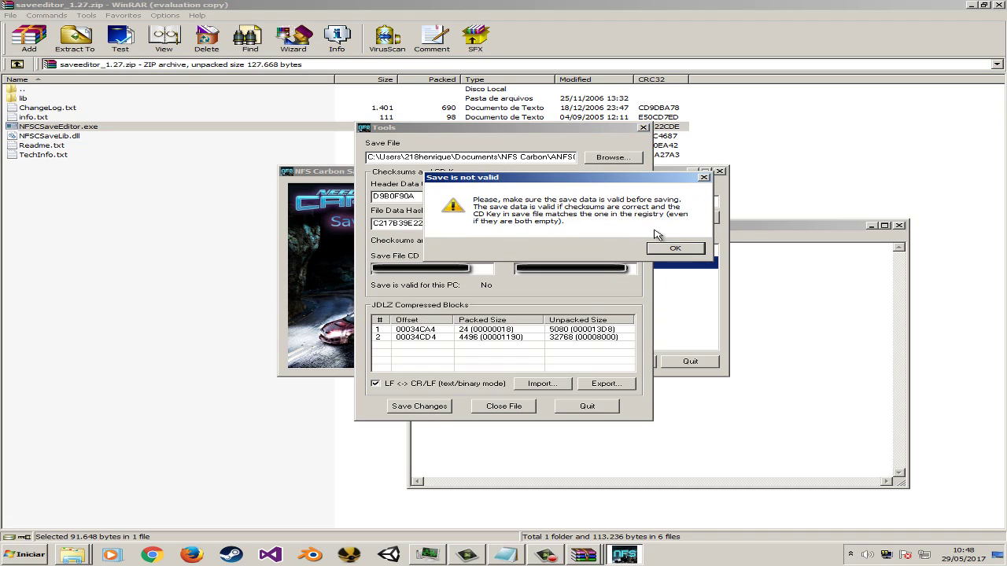
click(674, 250)
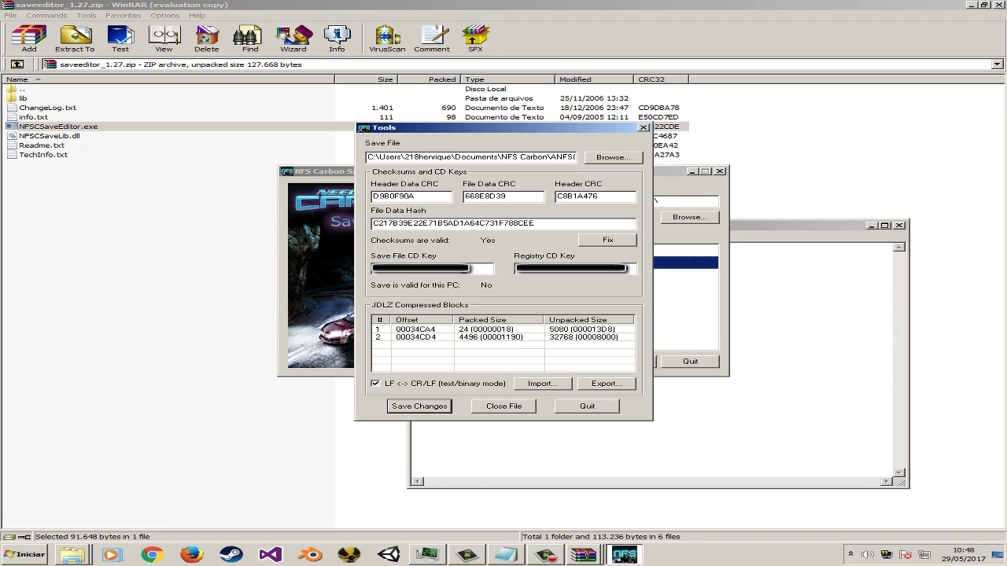
click(402, 269)
click(546, 555)
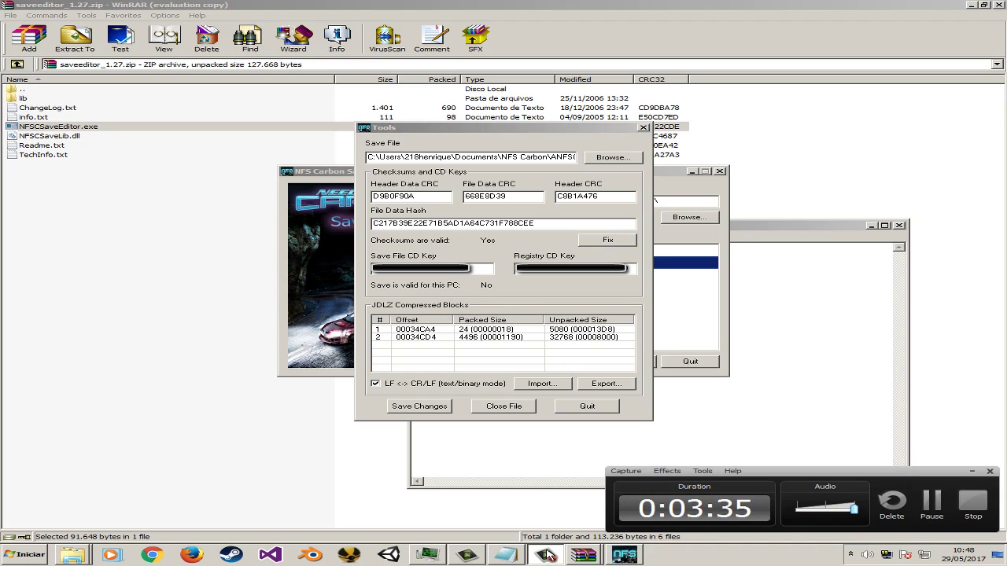
Fix the save file's checksums, and copy the Save File CD Key into the Registry CD Key field
click(944, 512)
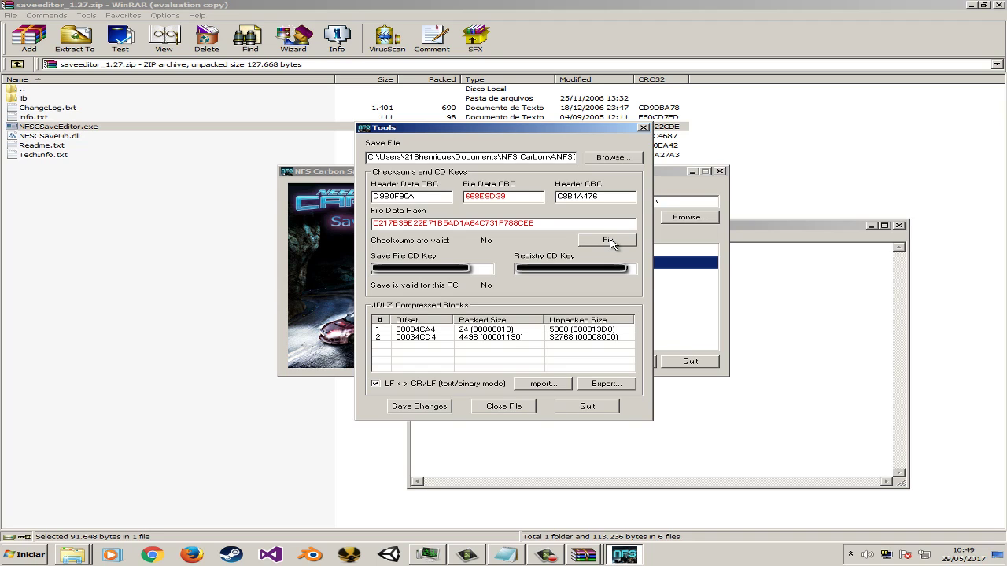
click(609, 241)
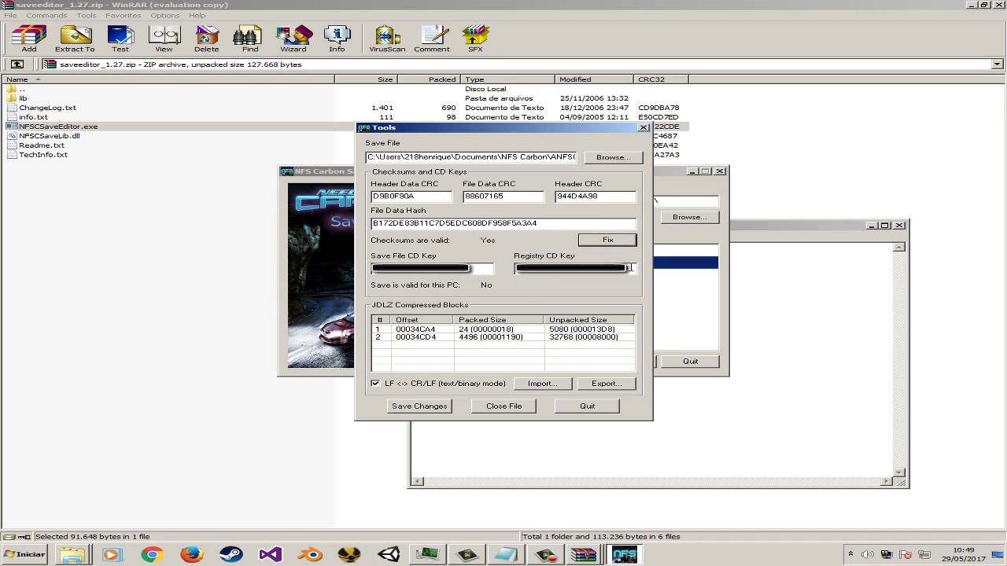
click(631, 268)
right_click(381, 268)
click(409, 297)
right_click(539, 269)
click(560, 307)
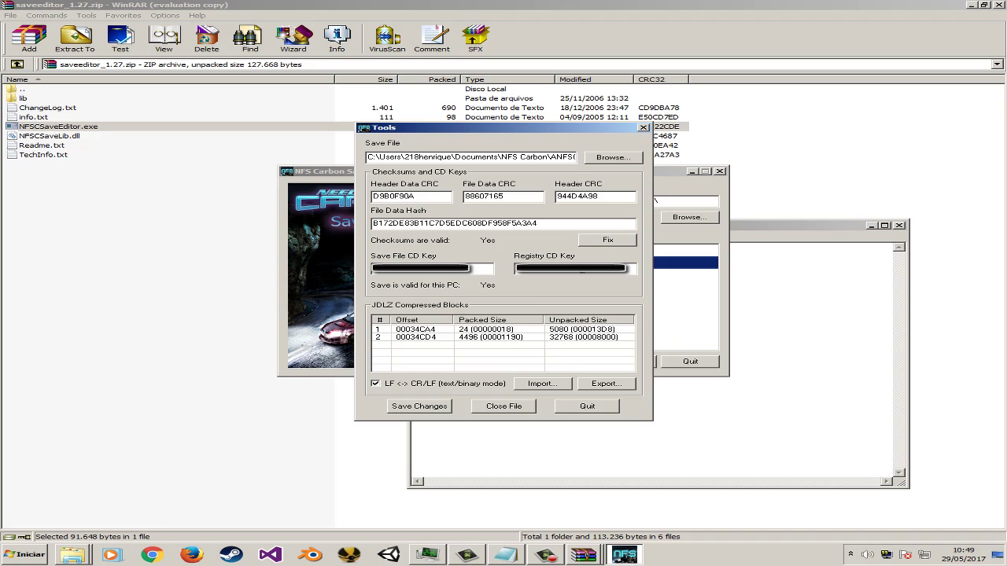
Save the changes to the save file, close the file and quit the Tools window
click(421, 407)
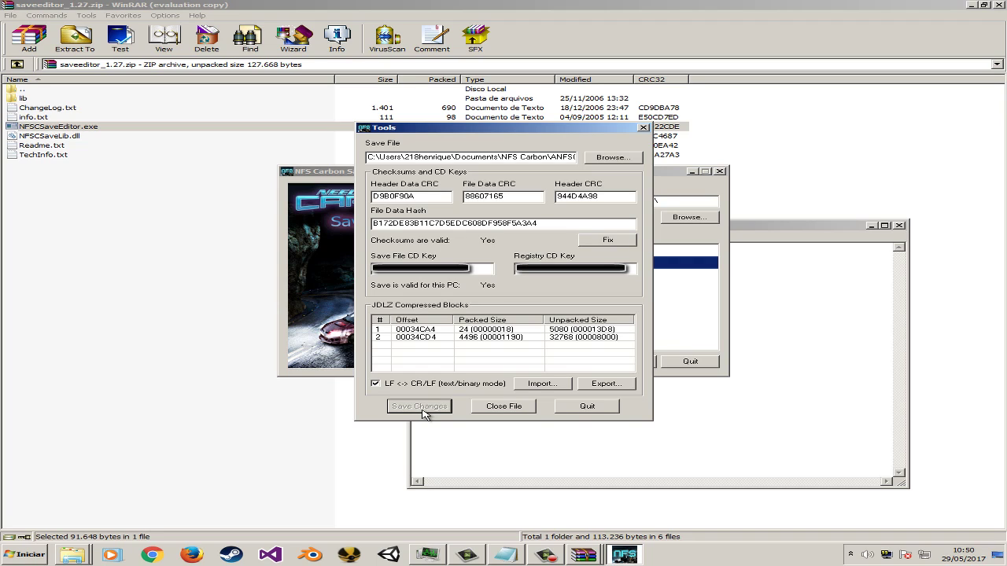
click(523, 411)
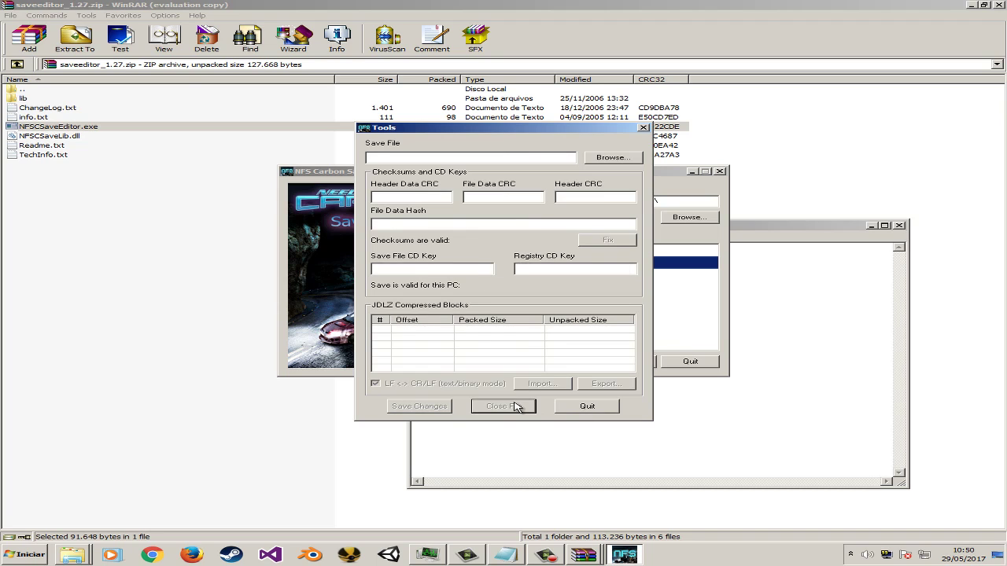
click(585, 406)
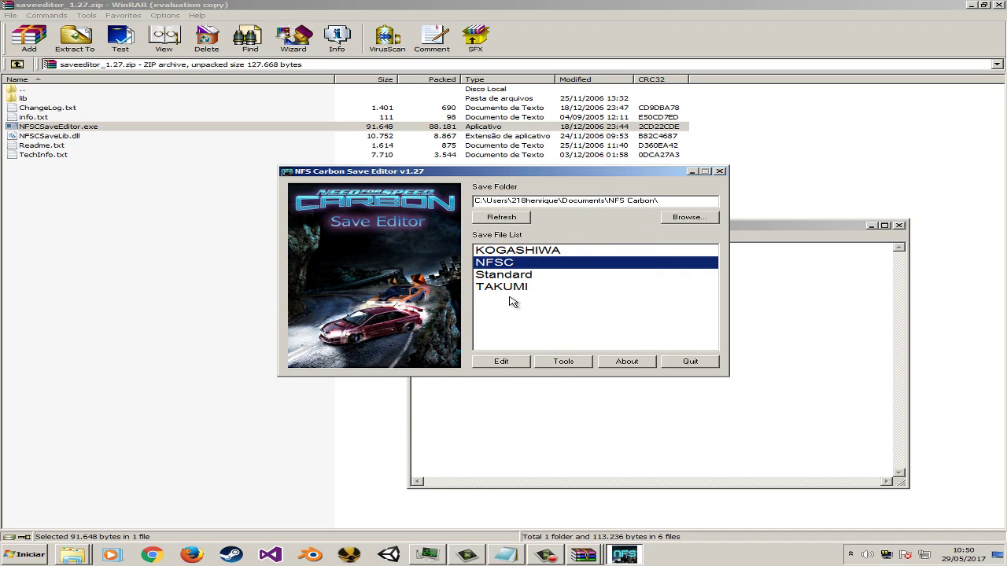
Open the NFSC save for editing and enable every unlock option except all reward cards
click(515, 362)
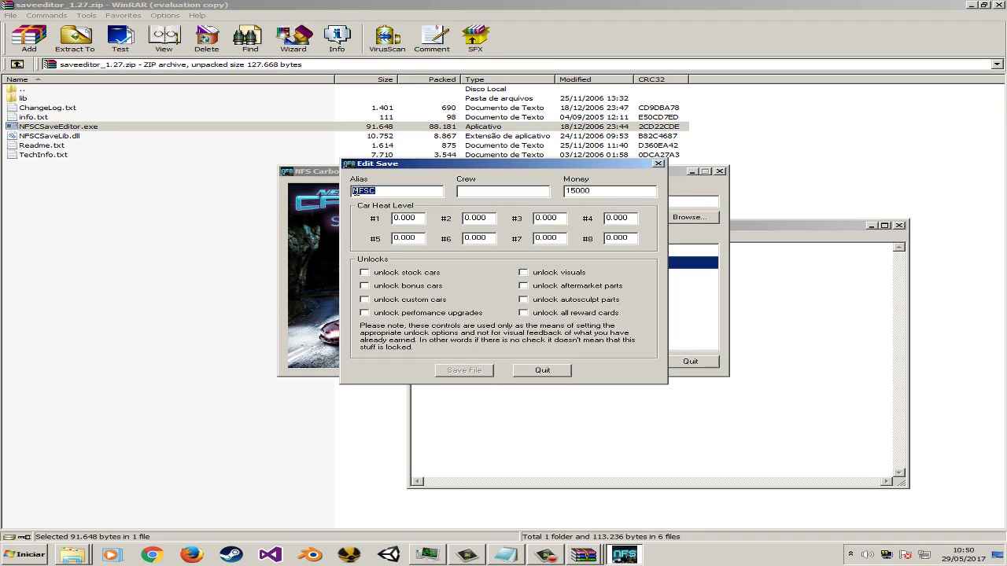
mouse_move(591, 191)
mouse_down()
mouse_move(565, 191)
mouse_move(579, 190)
mouse_up()
click(507, 193)
click(404, 288)
click(416, 274)
click(405, 315)
click(578, 275)
Enter nfsc as the crew name, save the file and close the Edit Save window
text(nfs)
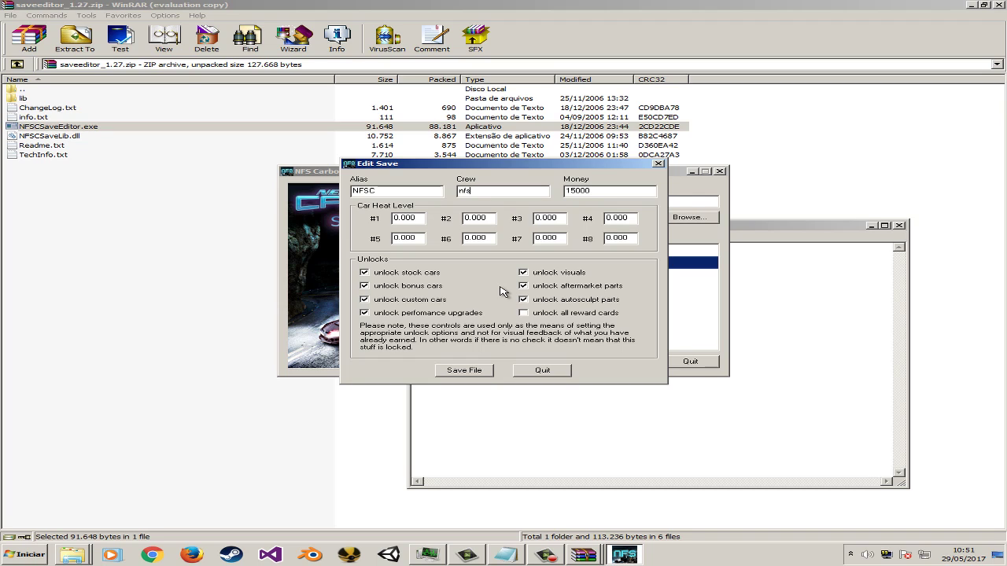
text(Cc)
key(BackSpace)
key(BackSpace)
text(c)
click(469, 371)
click(540, 371)
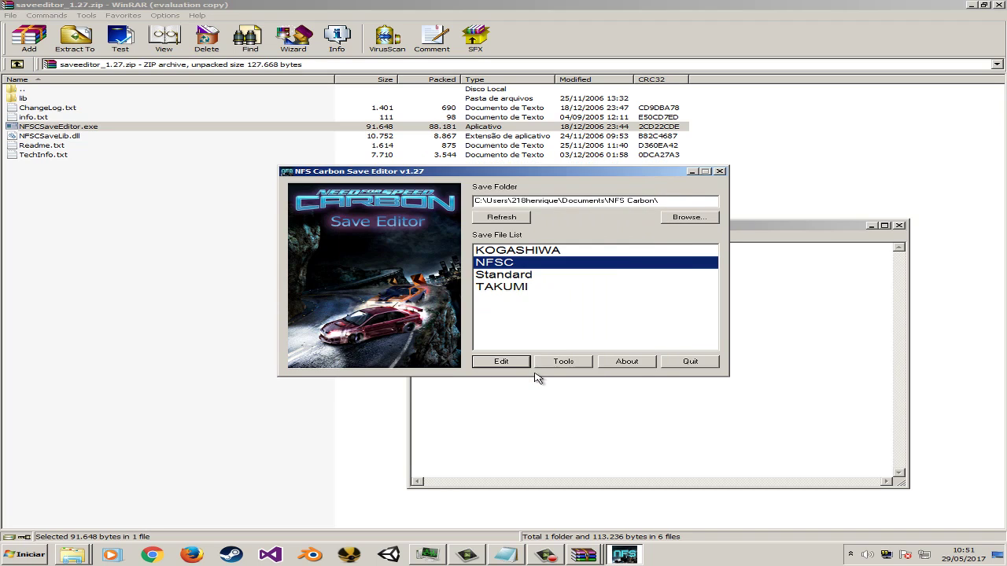
Quit the save editor, close the untitled Notepad document without saving and close the saveeditor_1.27 archive
click(682, 363)
click(900, 226)
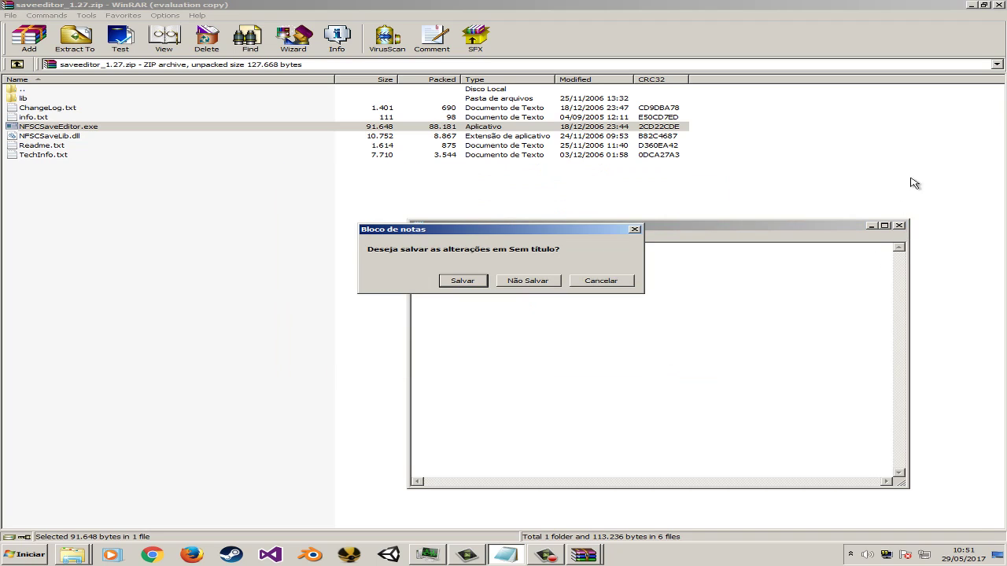
click(528, 282)
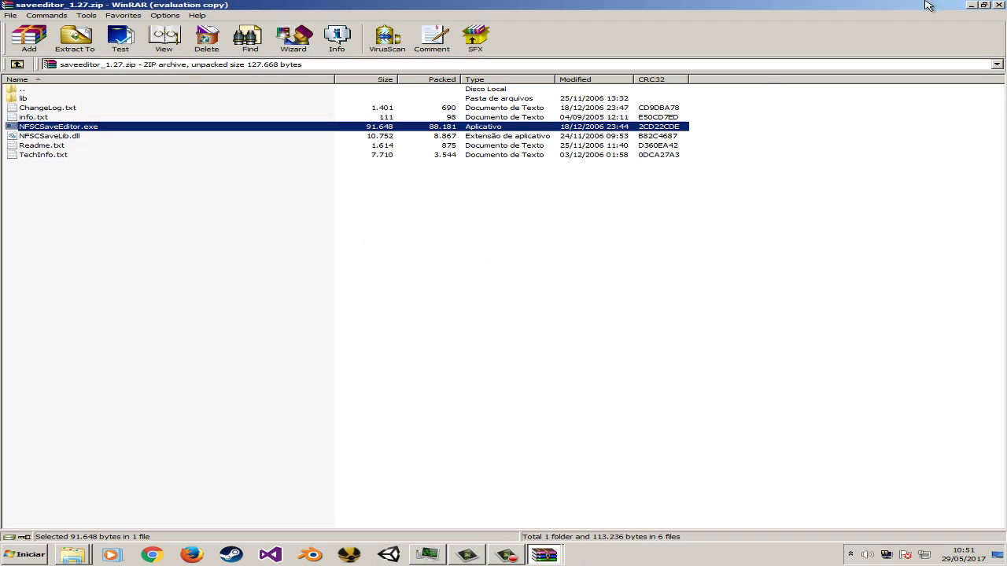
click(998, 5)
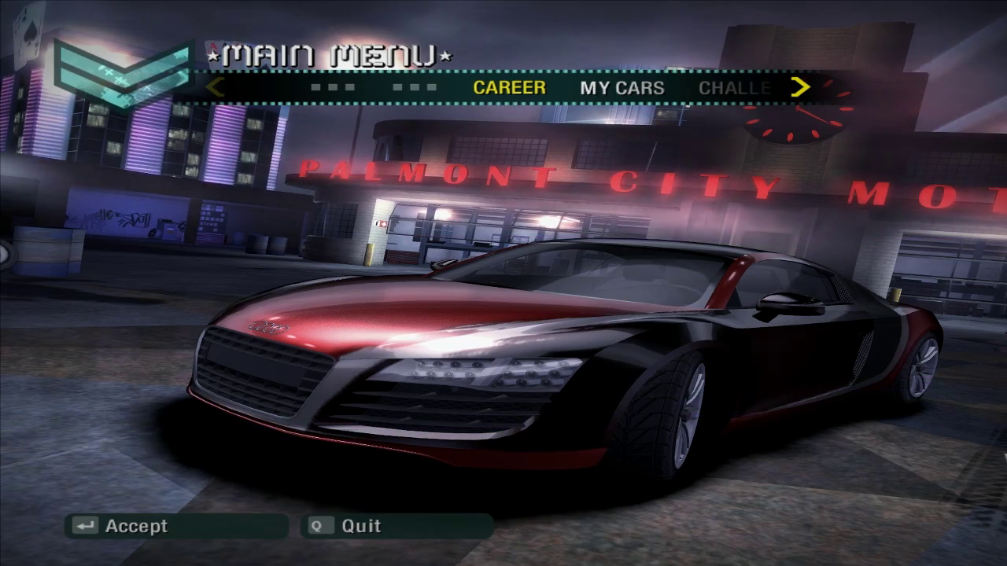
In the NFS Carbon game, load the career saved under the alias NFSC
key(Return)
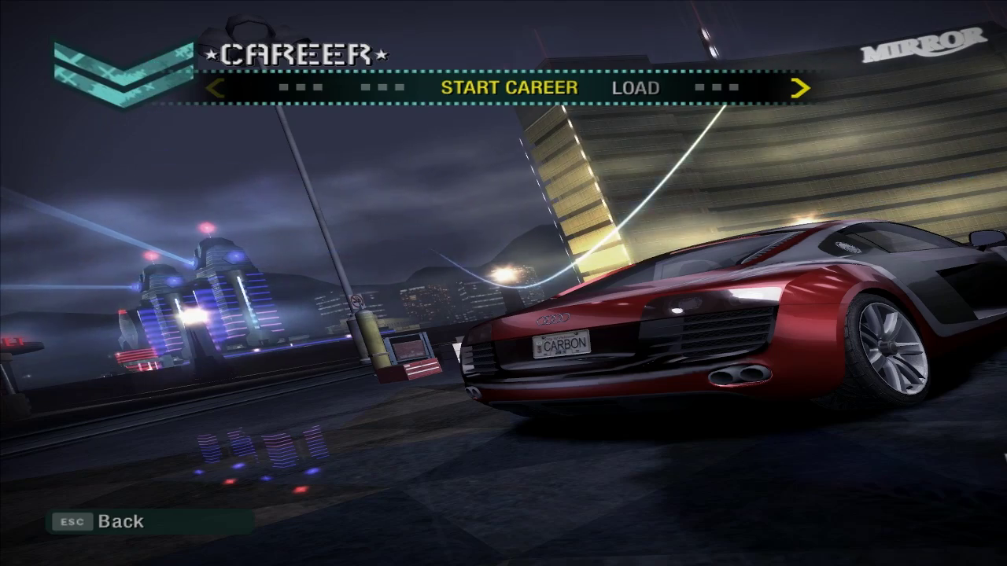
key(Right)
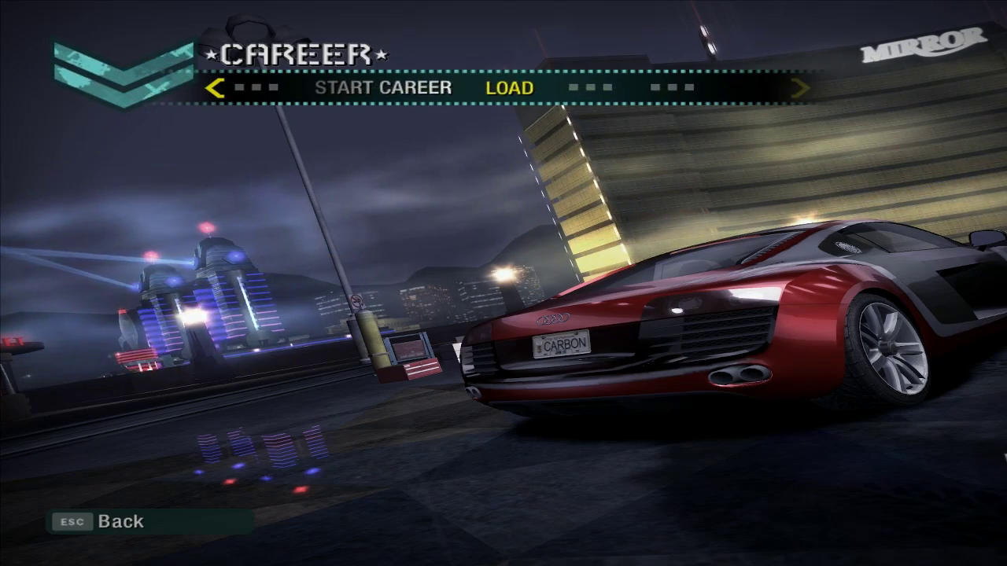
key(Return)
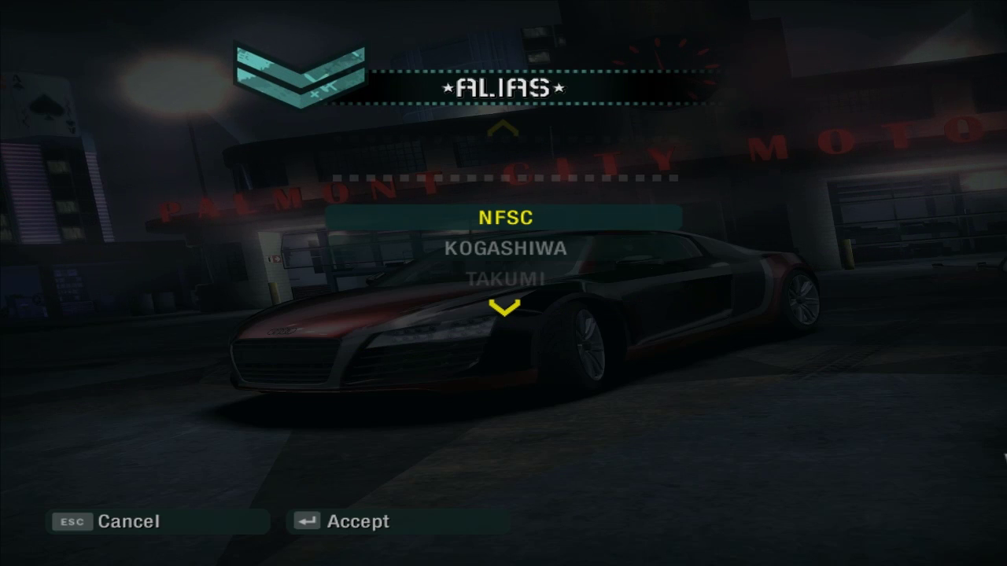
key(Return)
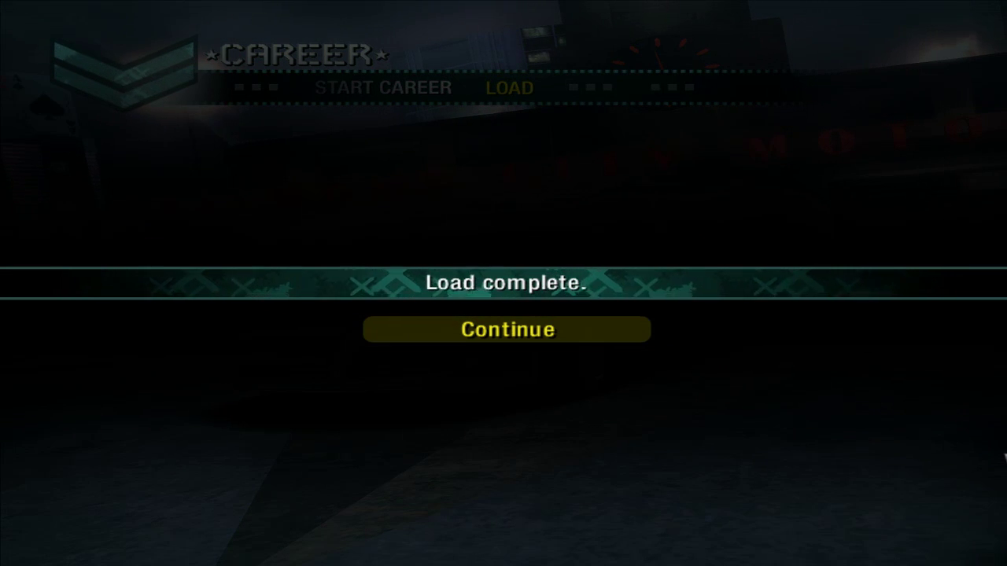
key(Return)
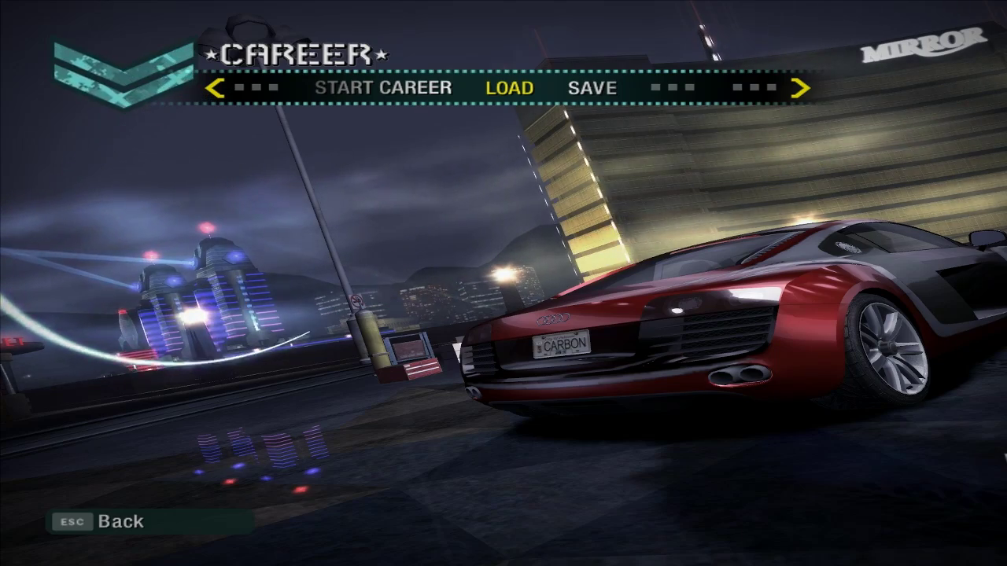
Open My Cars and look through the garage from the first car to the add-new-car slot
key(Return)
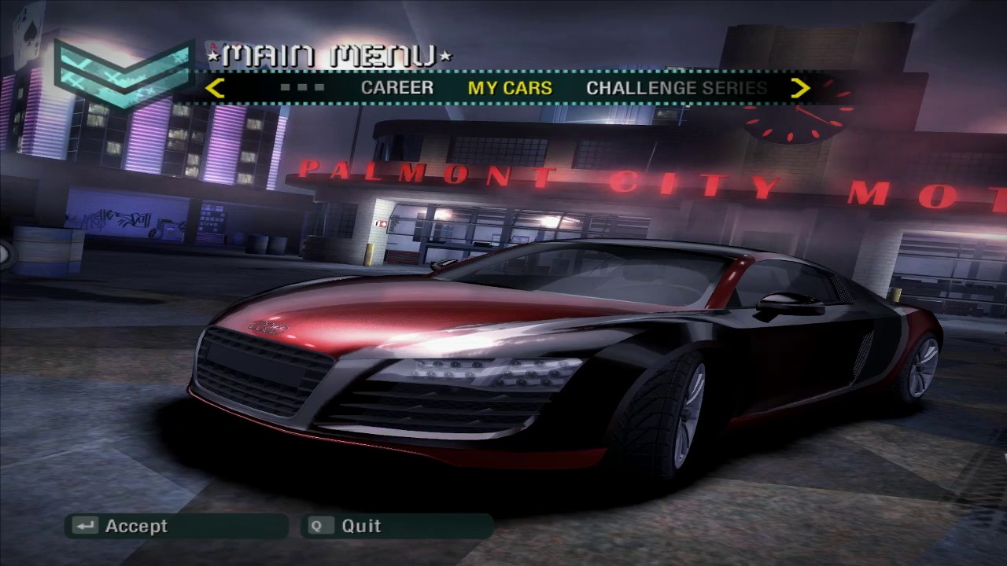
key(Return)
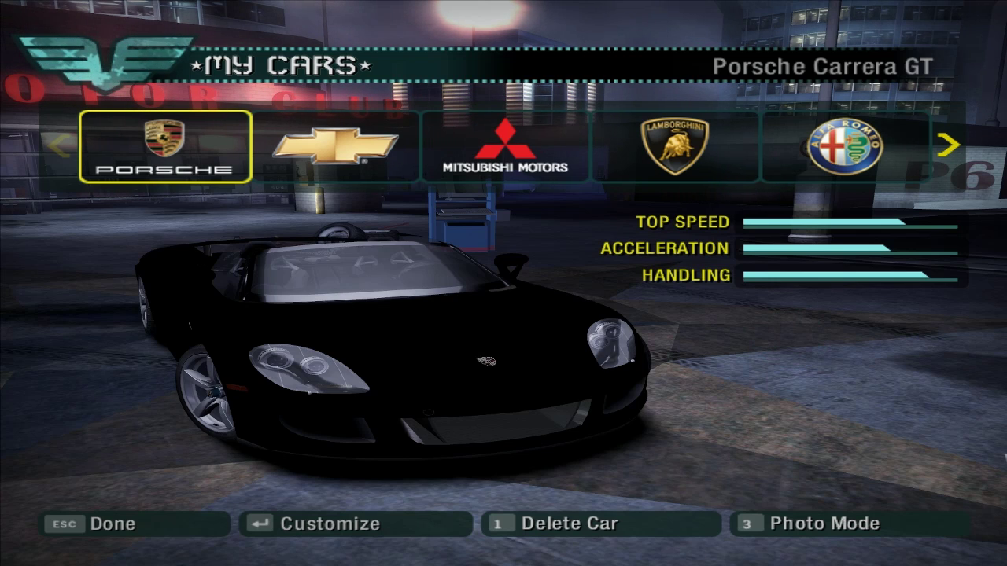
key(Right)
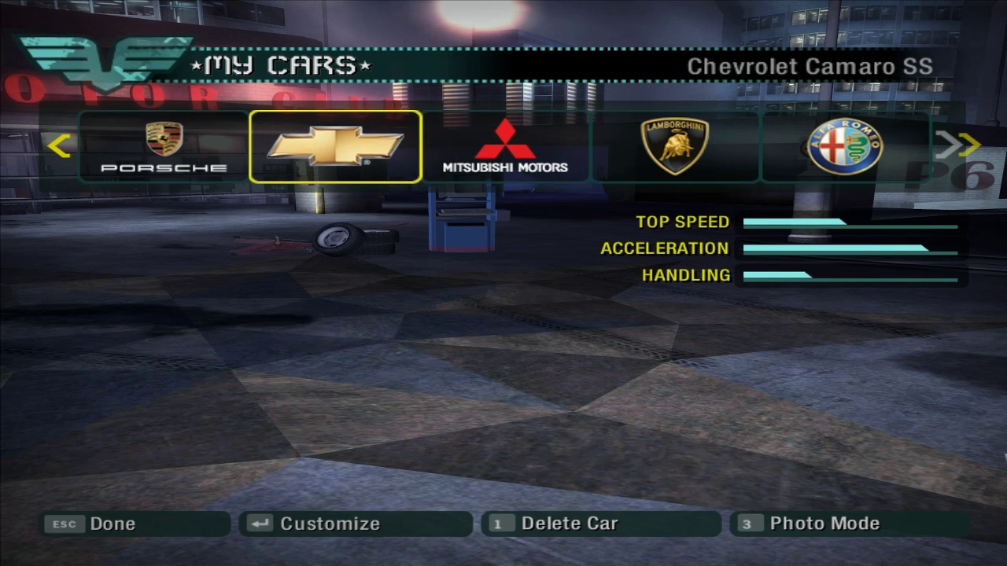
key(Left)
key(Right)
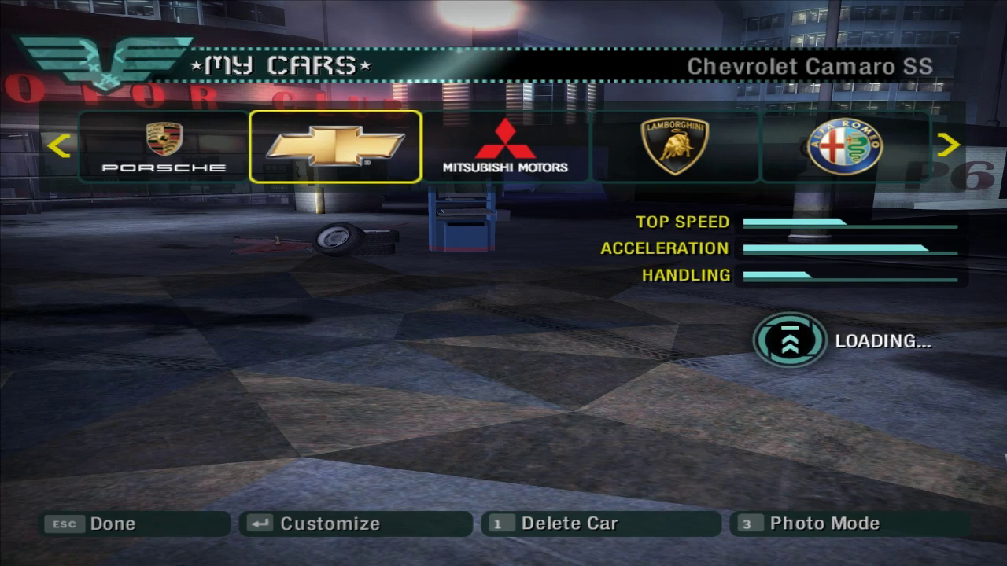
key(Right)
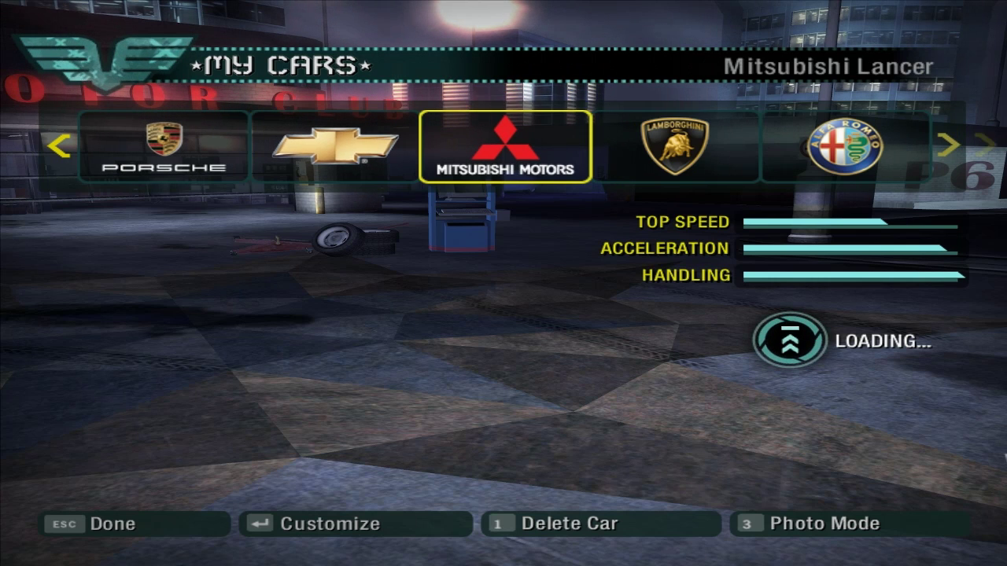
key(Right)
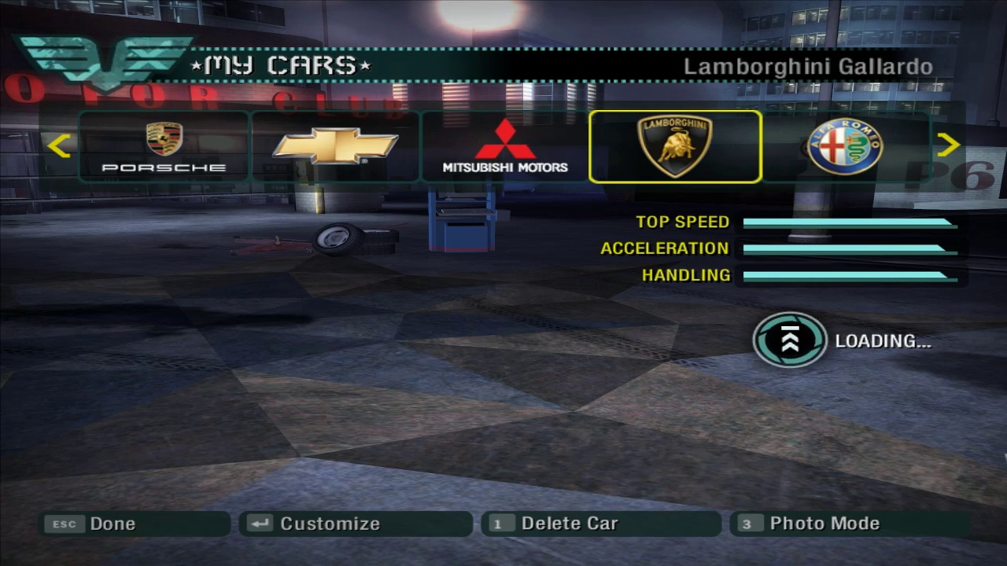
key(Right)
key(Right)
key(Right)
key(Right)
key(Right)
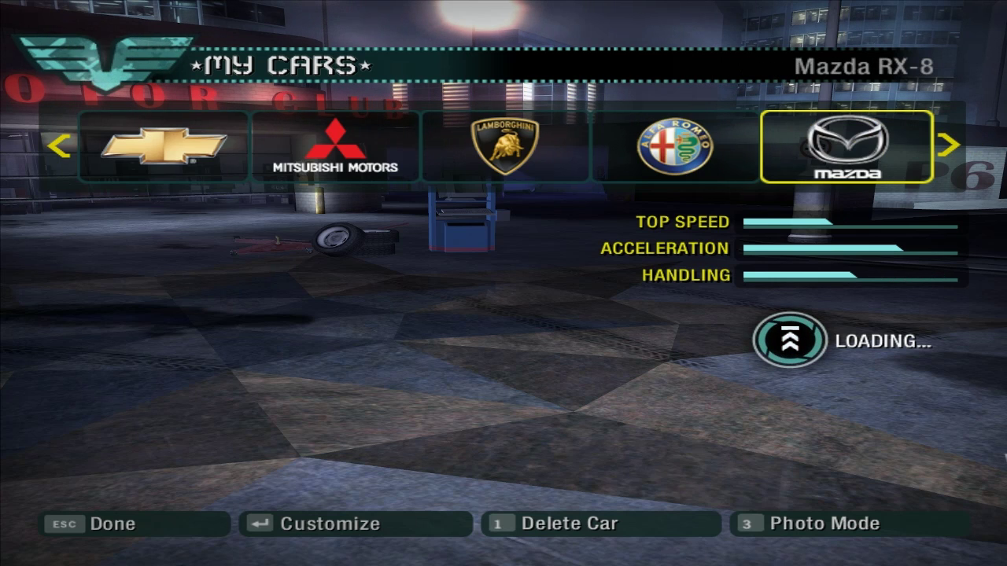
key(Left)
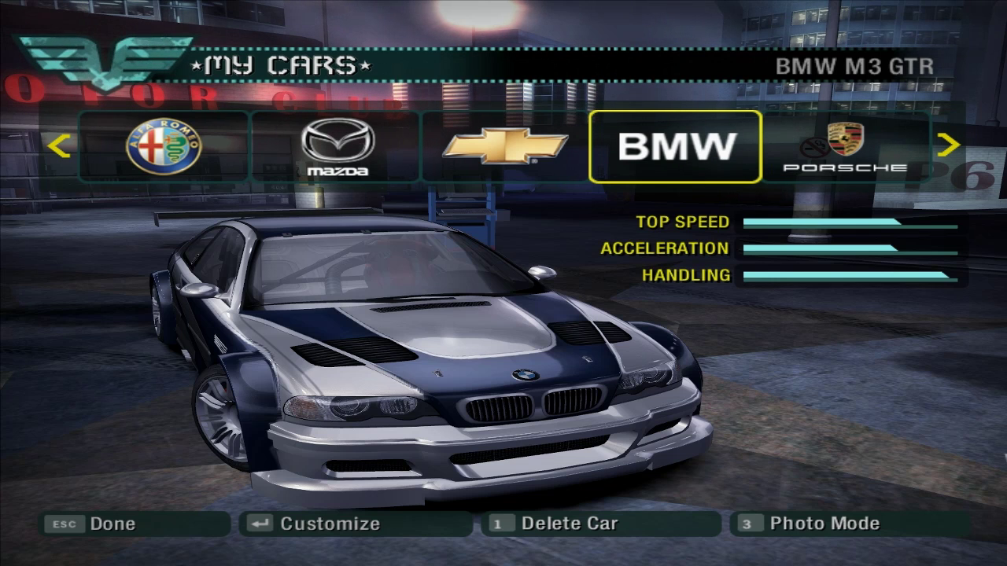
key(Right)
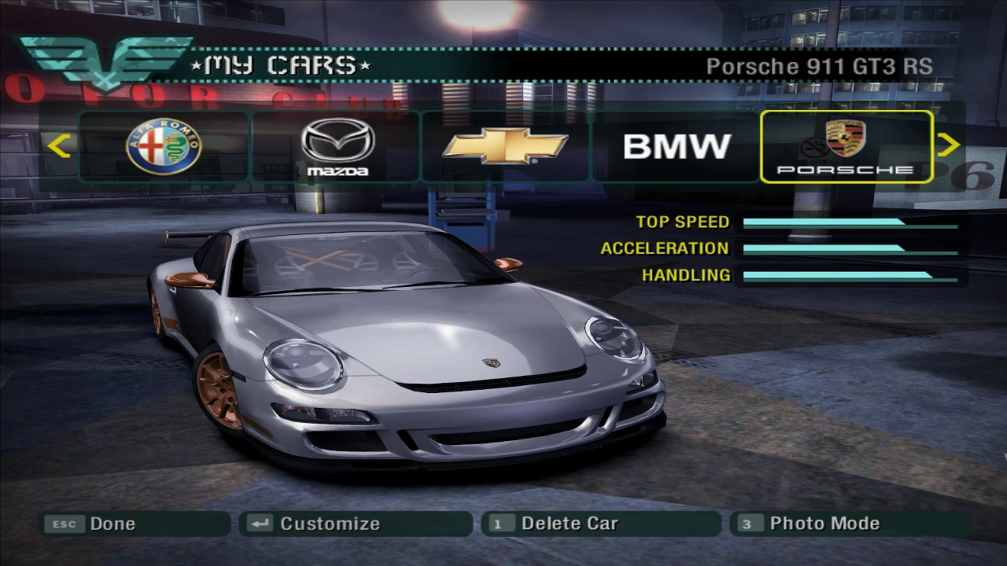
key(Right)
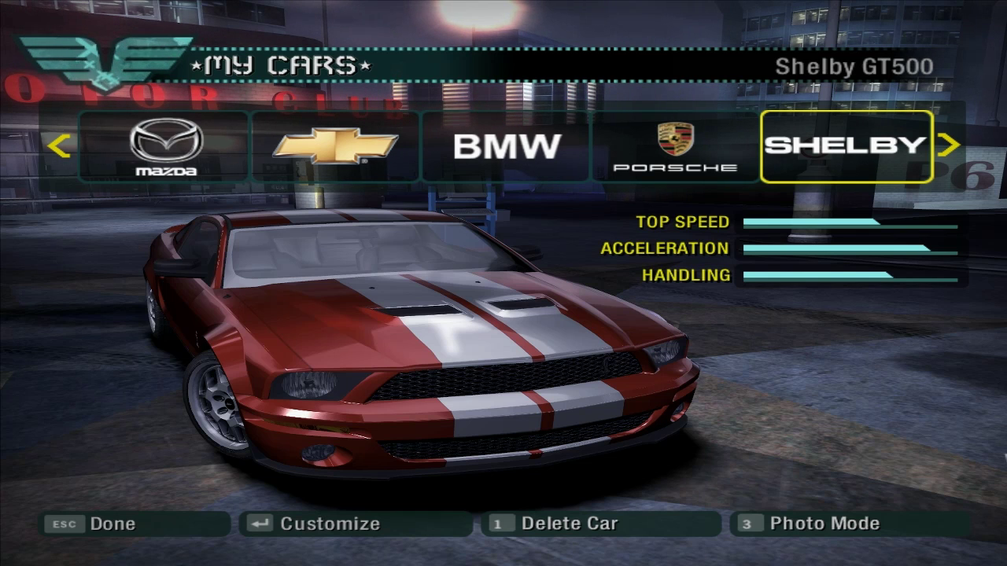
key(Right)
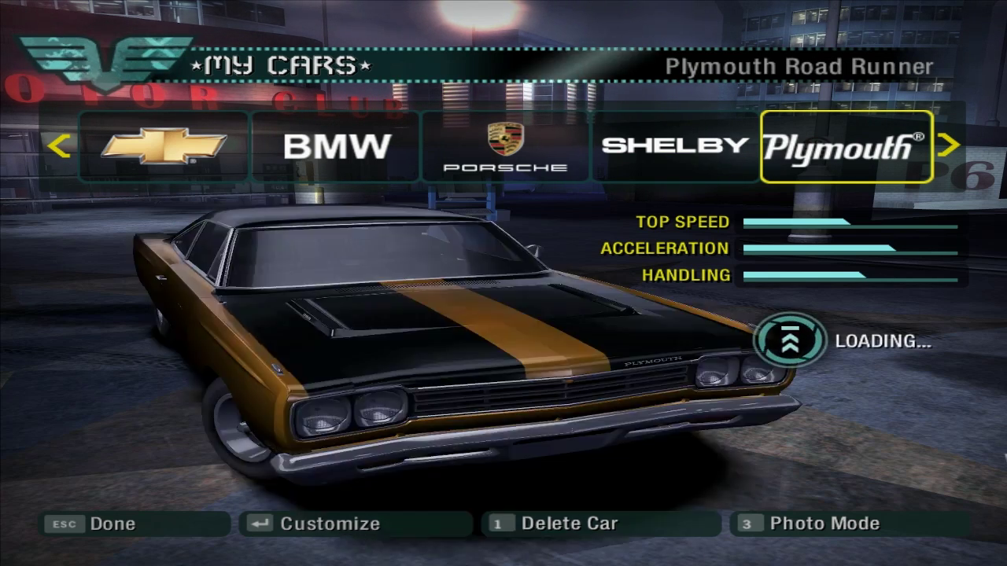
key(Right)
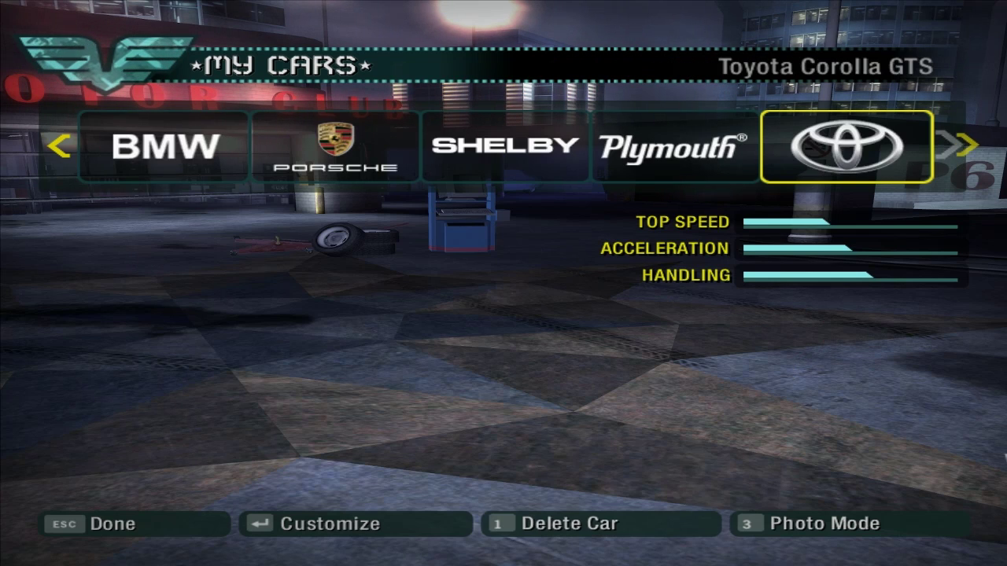
key(Right)
key(Right)
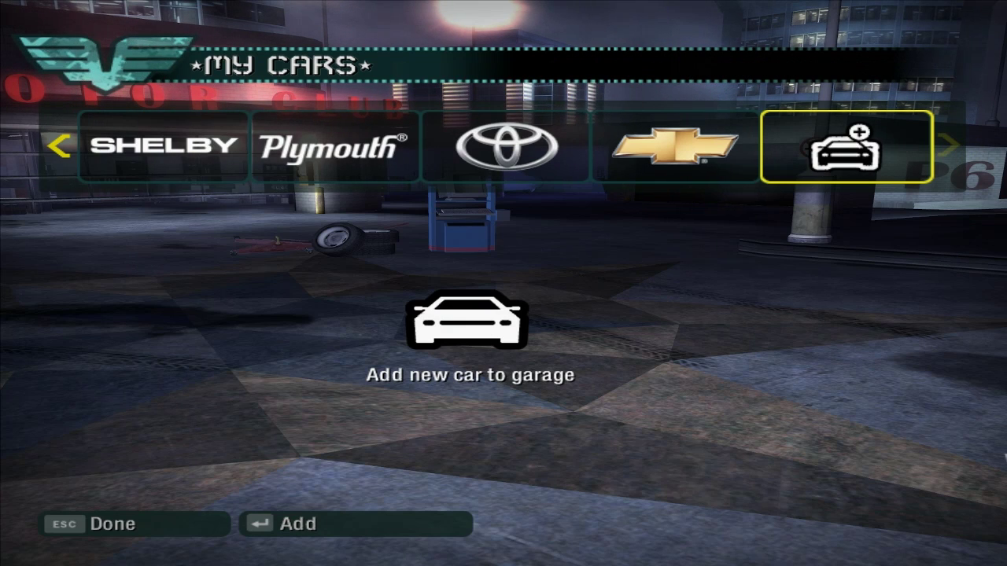
Open the car selection for adding a new garage car and browse backwards to the Porsche Carrera GT
key(Return)
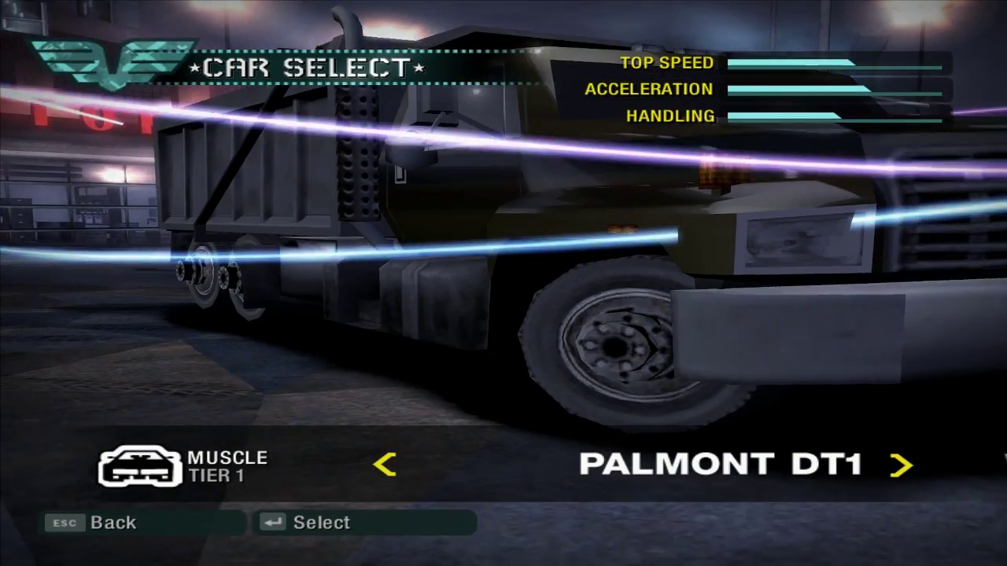
key(Left)
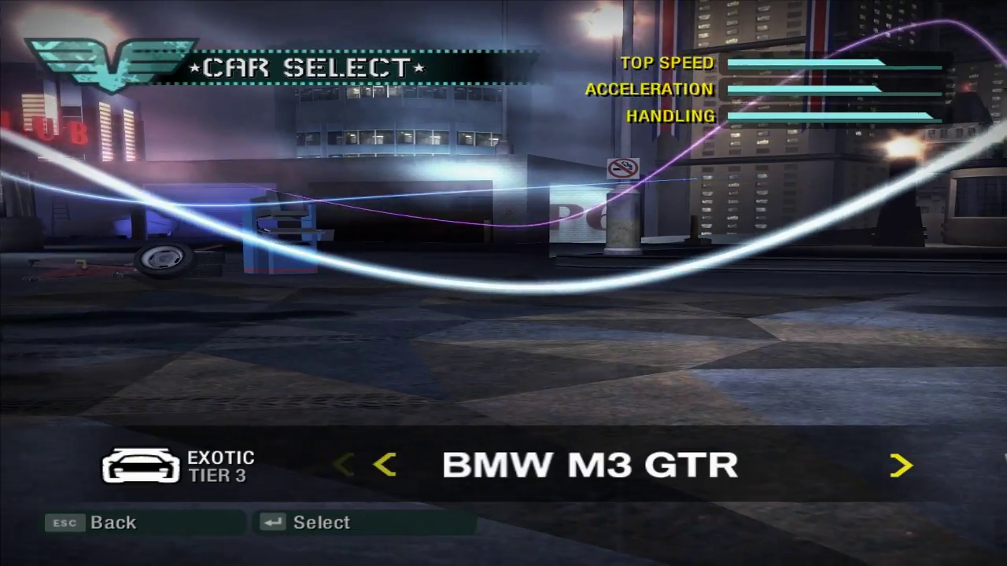
key(Left)
key(Left)
key(Left)
key(Left)
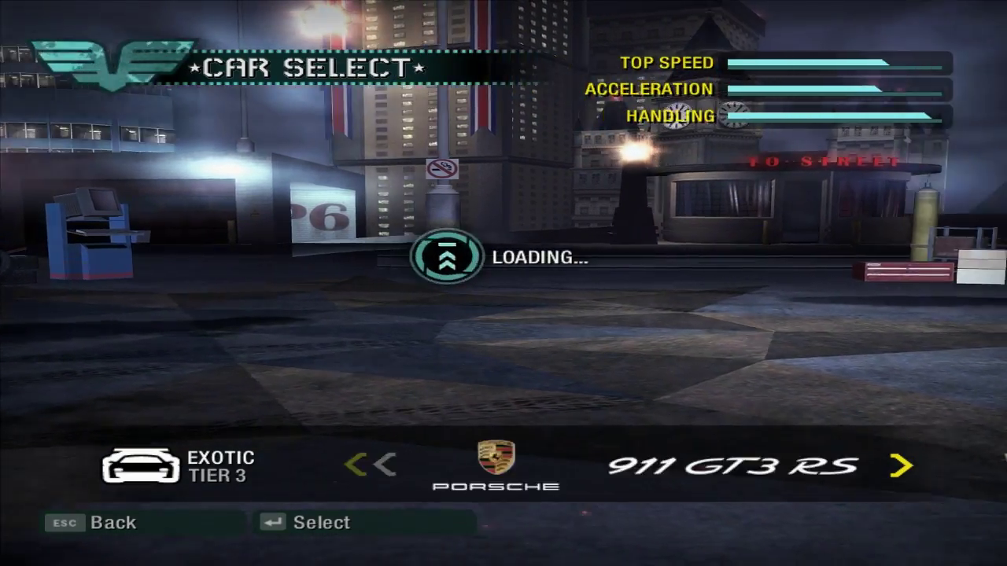
key(Left)
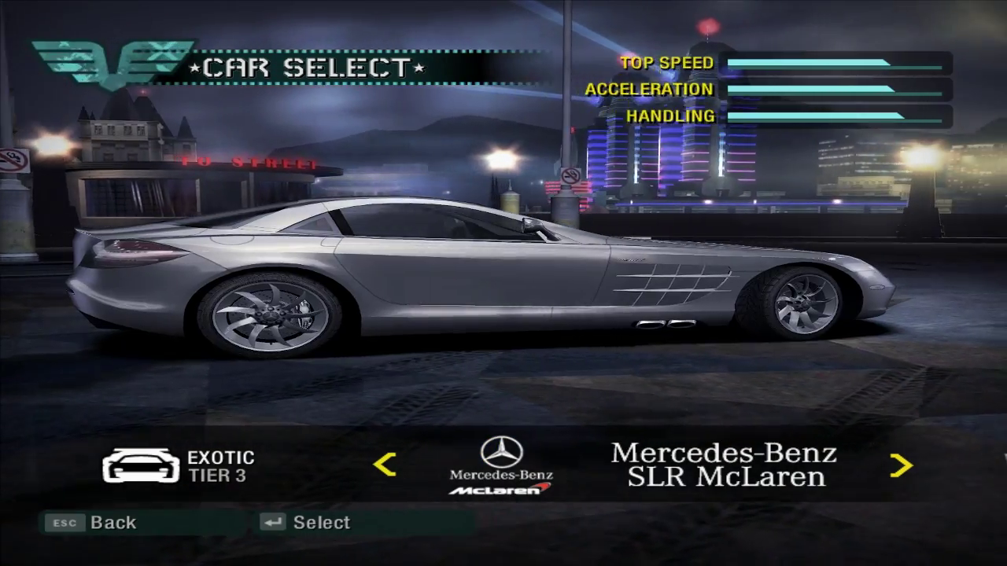
key(Left)
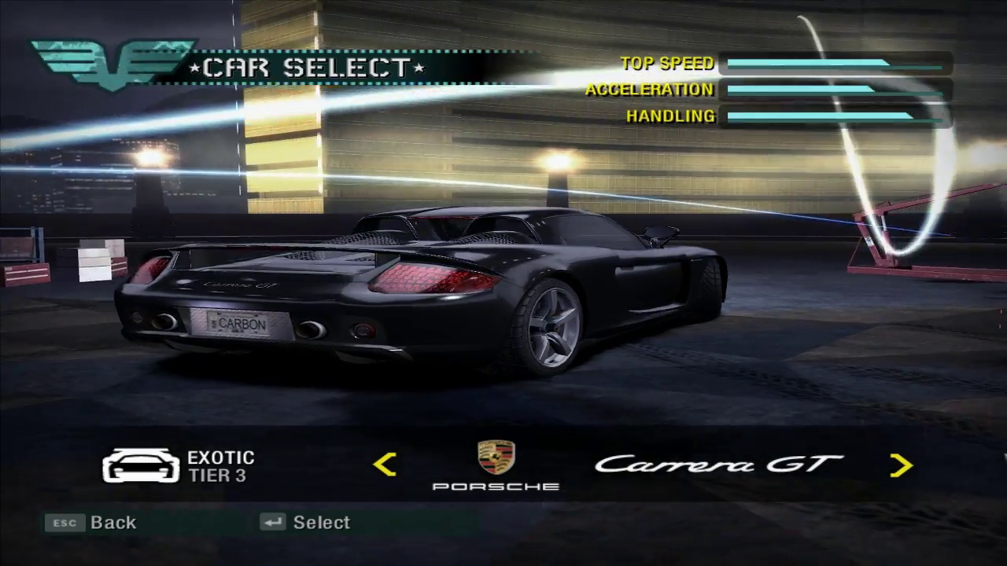
Browse the selectable cars backwards from the Porsche Carrera GT past the Lamborghini Gallardo to the Nissan Skyline GT-R
key(Left)
key(Left)
key(Left)
key(Left)
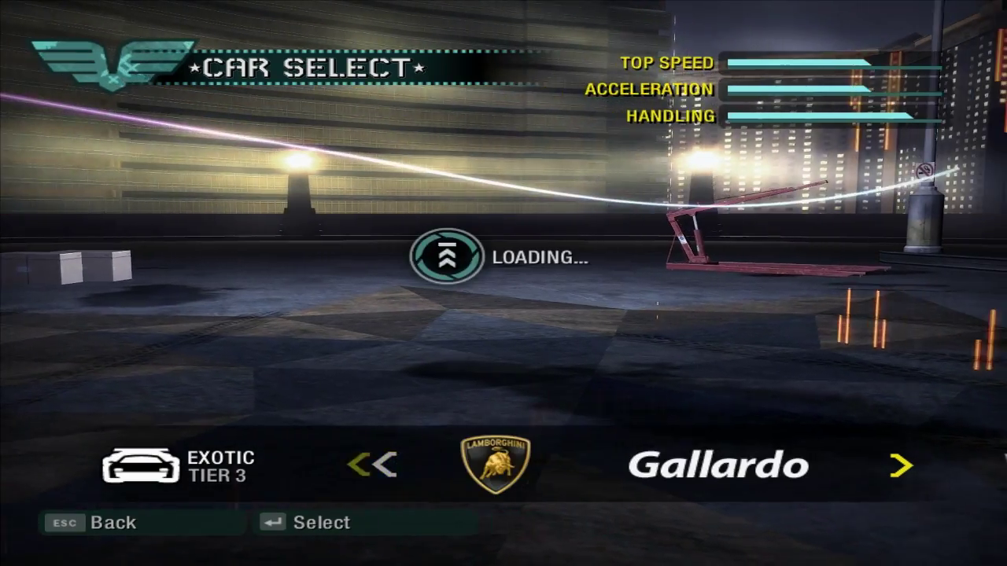
key(Left)
key(Left)
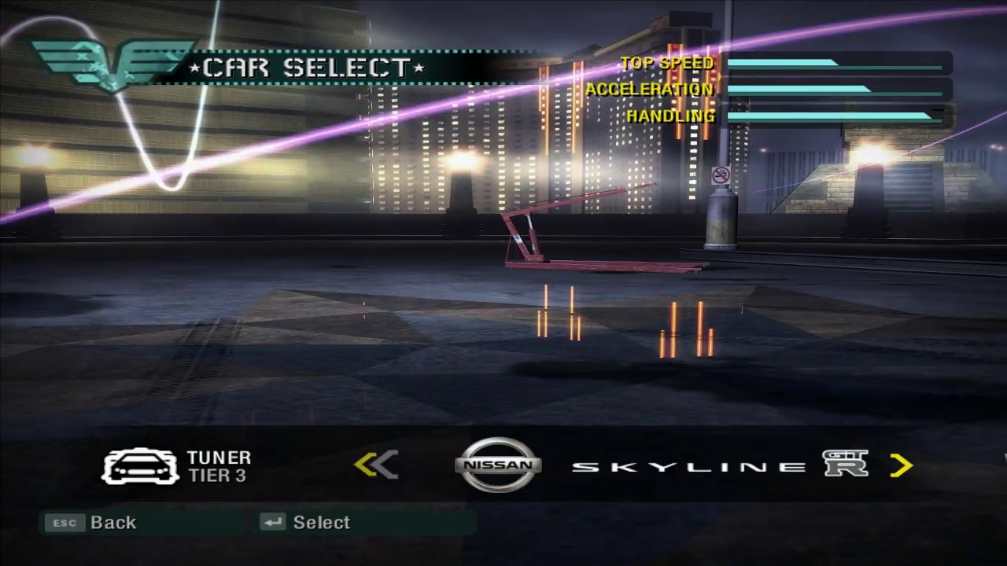
Browse the tier 3 cars forward to the Chevrolet Camaro and return to the Porsche 911 Turbo
key(Right)
key(Right)
key(Right)
key(Right)
key(Right)
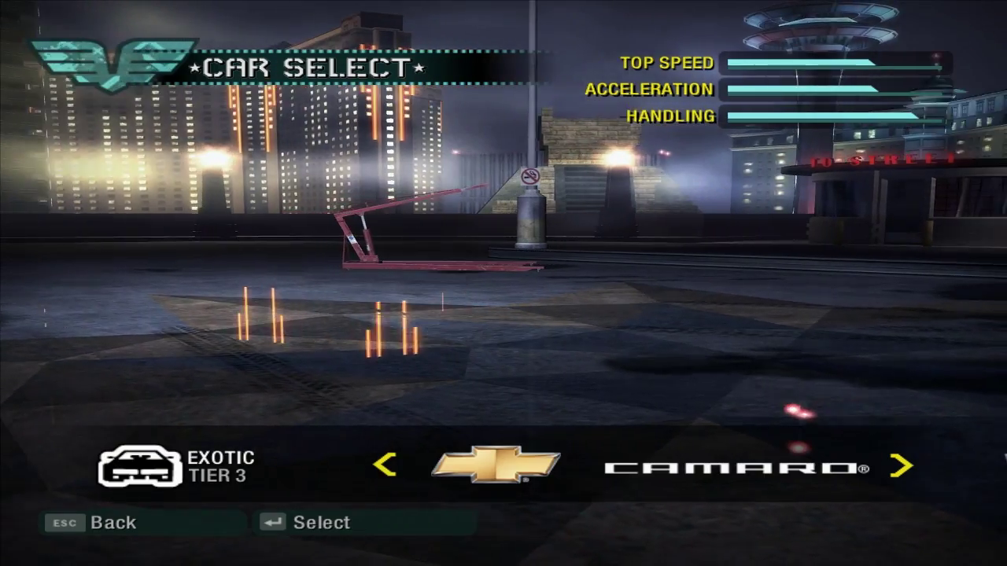
key(Left)
key(Left)
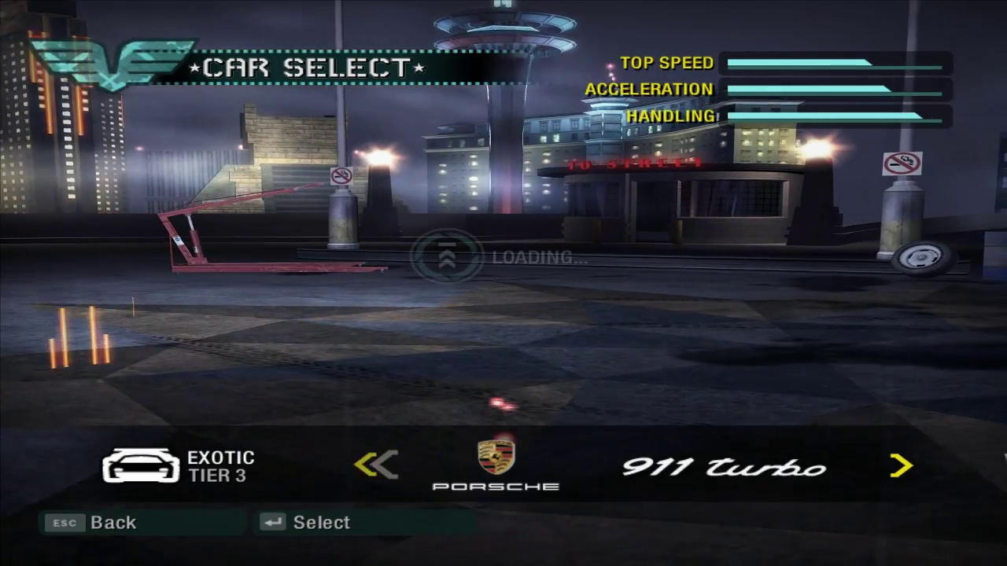
View the Palmont PD1 and continue backwards through the car selection to the Aston Martin DB9
key(Left)
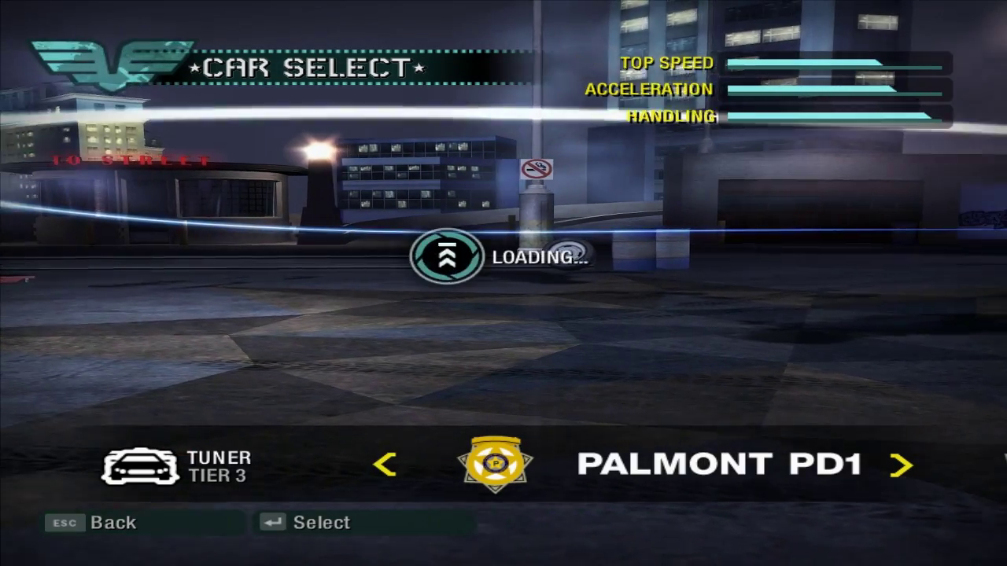
key(Left)
key(Left)
key(Left)
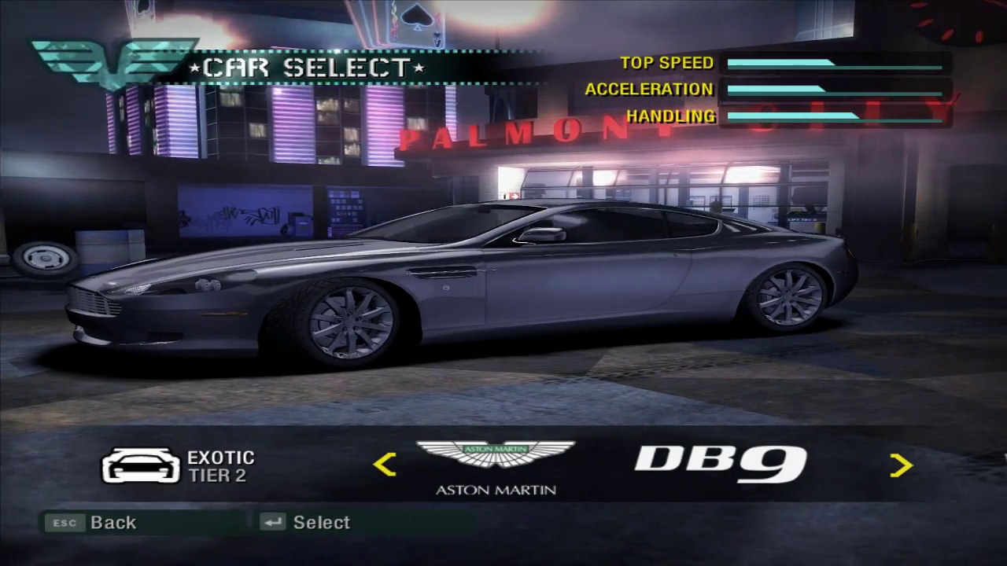
Look through the tier 2 cars backwards from the Aston Martin DB9 past the Dodge Charger R/T to the Ford Mustang GT
key(Left)
key(Left)
key(Left)
key(Left)
key(Left)
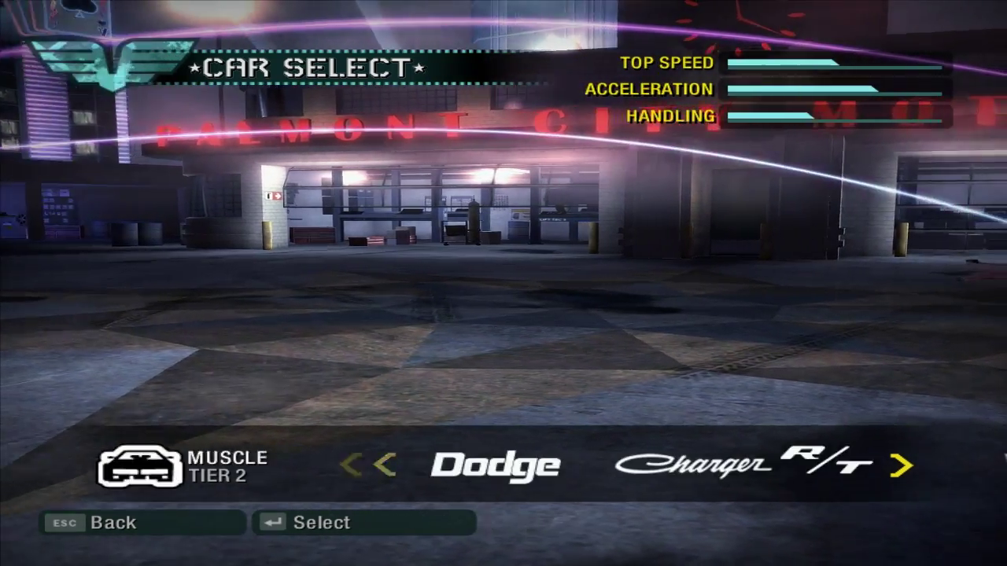
key(Left)
key(Left)
key(Left)
key(Left)
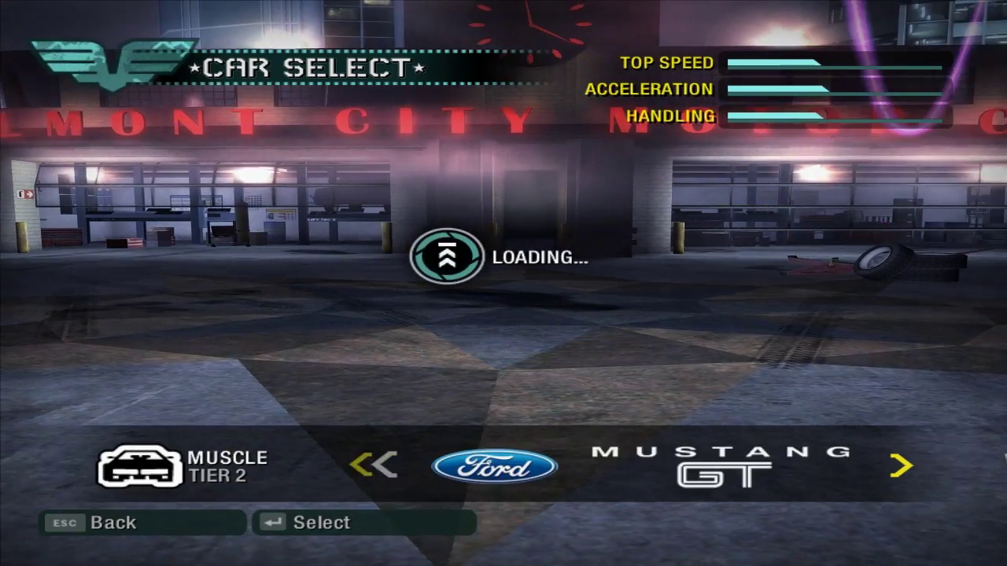
Find the tier 2 tuner Toyota Corolla GT-S in the car selection and add it to the garage
key(Left)
key(Left)
key(Left)
key(Left)
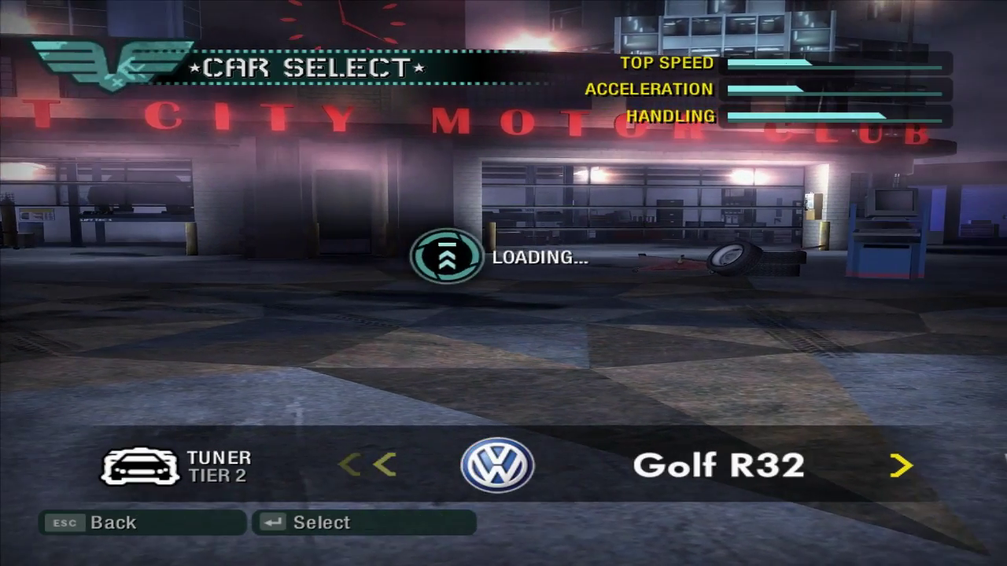
key(Left)
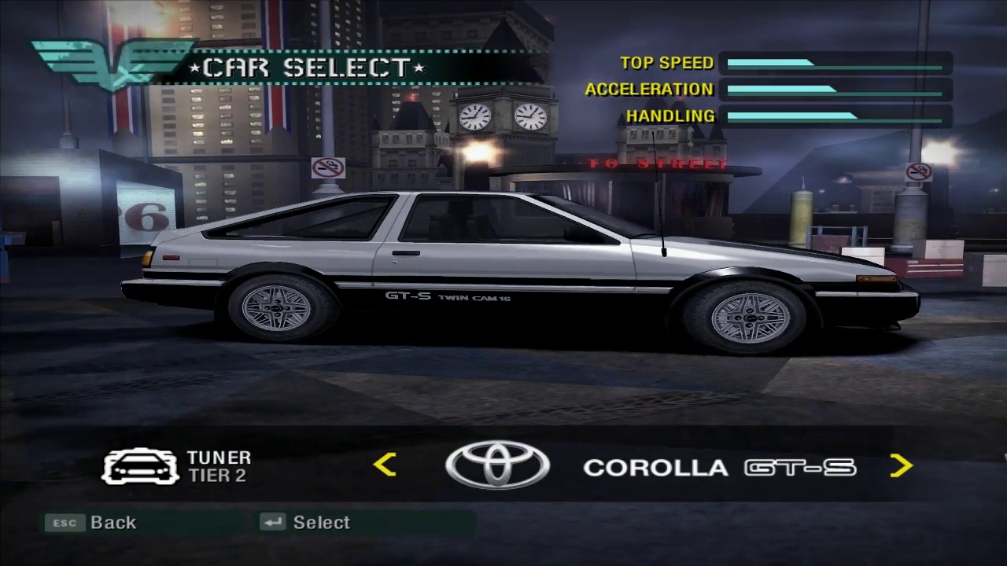
key(Return)
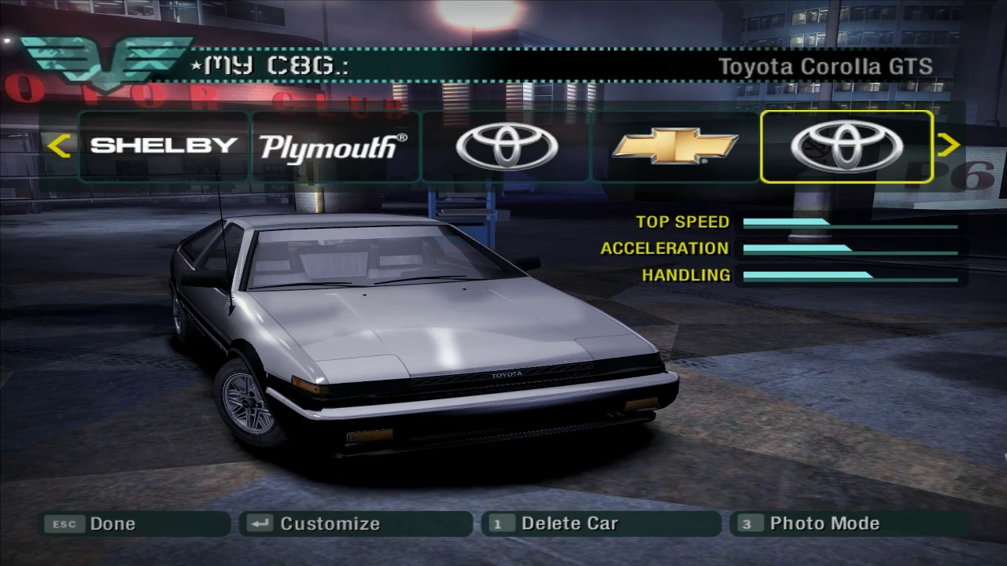